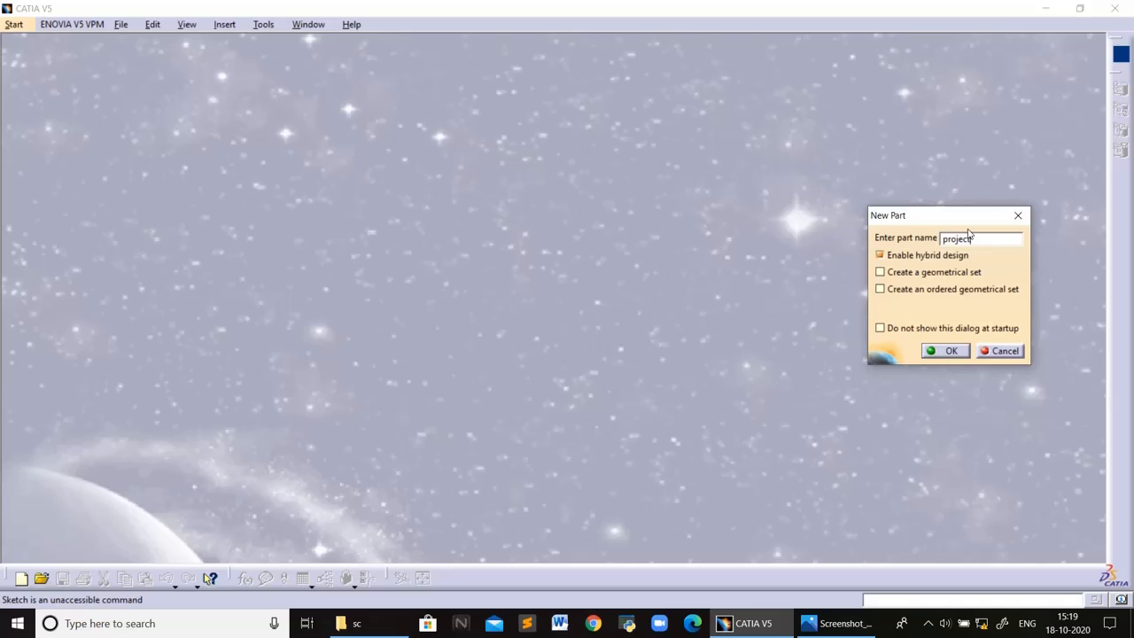
# Create the new part named project 2 and open a sketch on the xy plane.
pyautogui.click(945, 351)
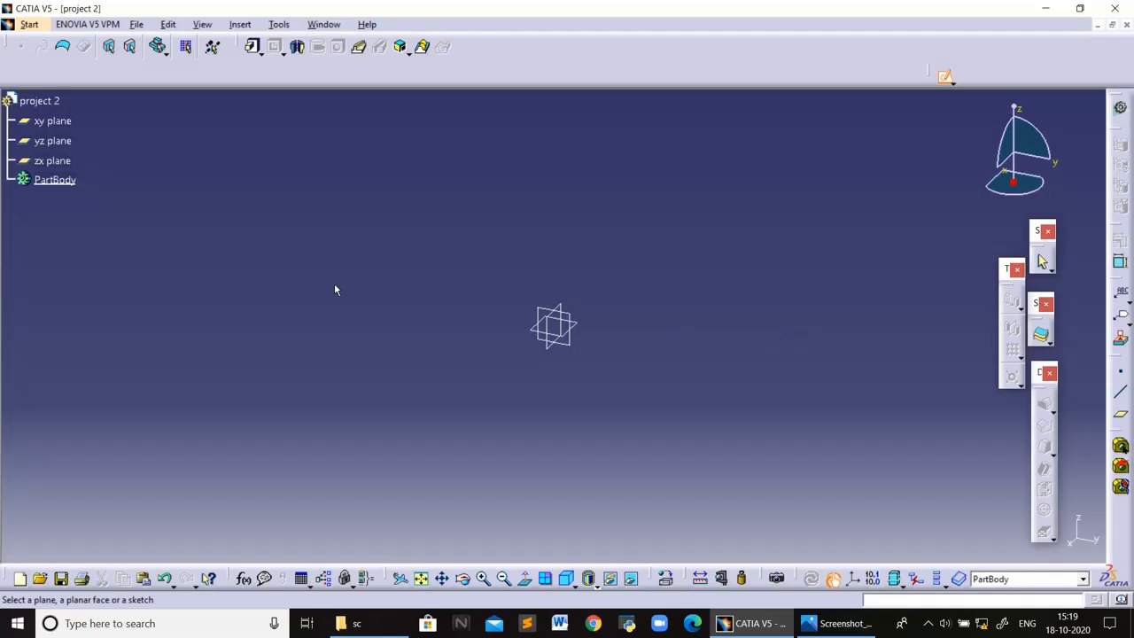
pyautogui.click(37, 165)
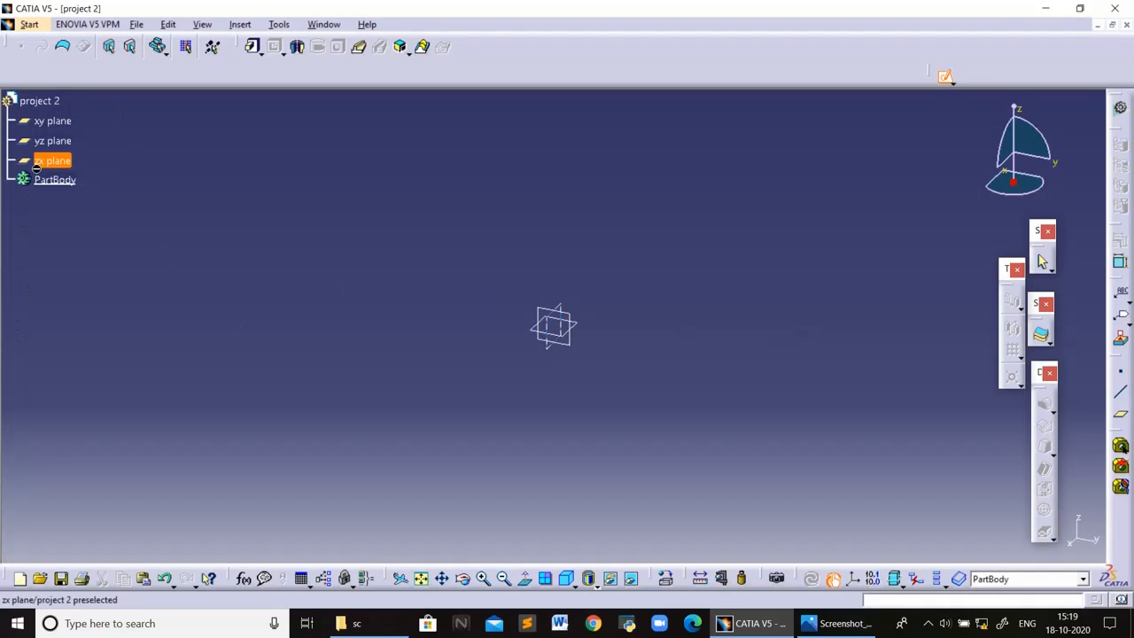
pyautogui.click(51, 125)
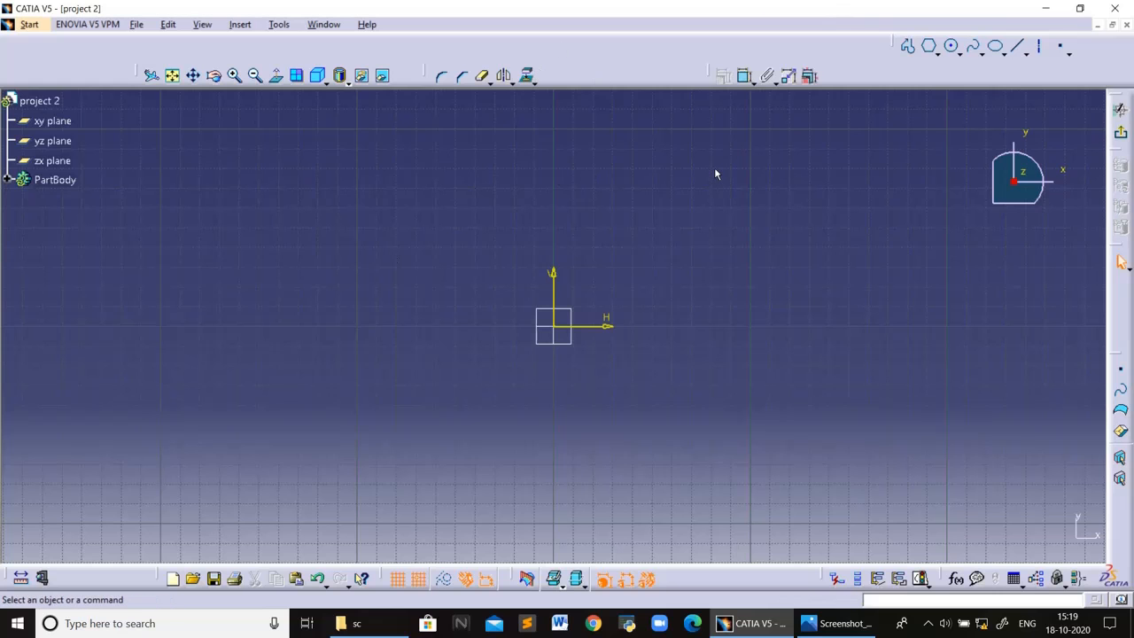
# Consult the reference drawing and sketch a circle of about 28 mm radius on the horizontal axis, centred at about H -190 mm.
pyautogui.click(837, 622)
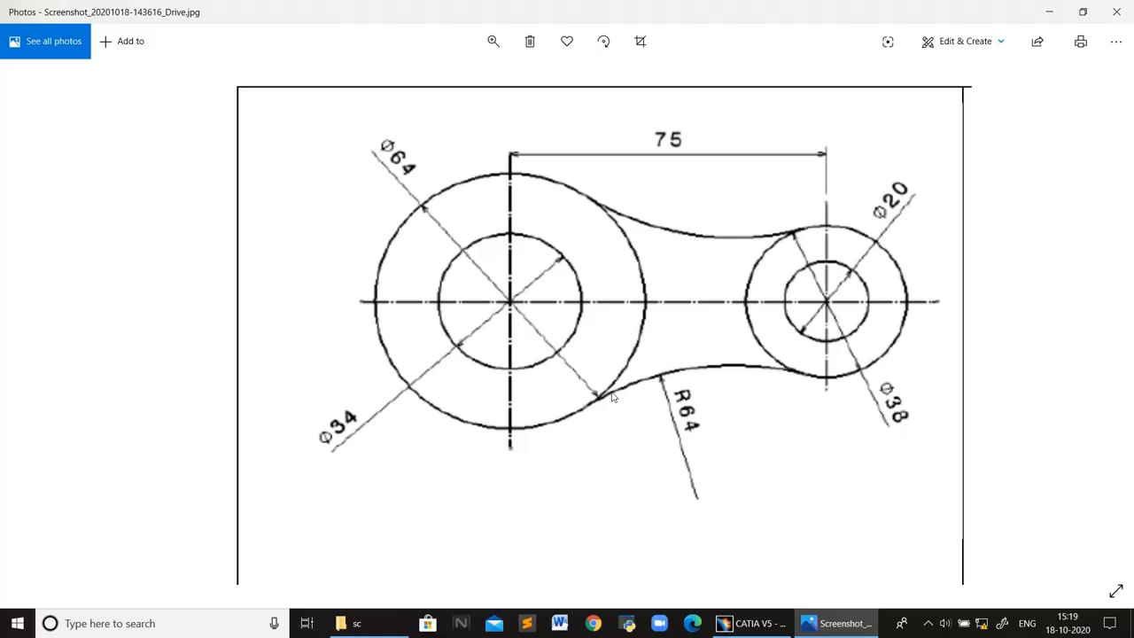
pyautogui.click(1048, 12)
pyautogui.click(952, 46)
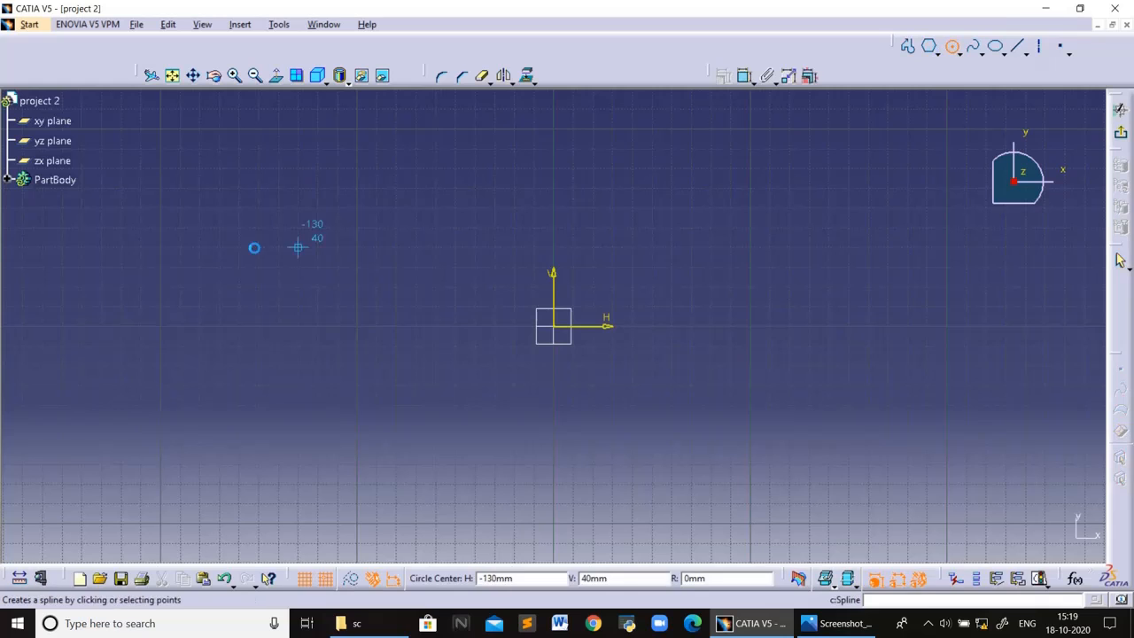
pyautogui.click(177, 326)
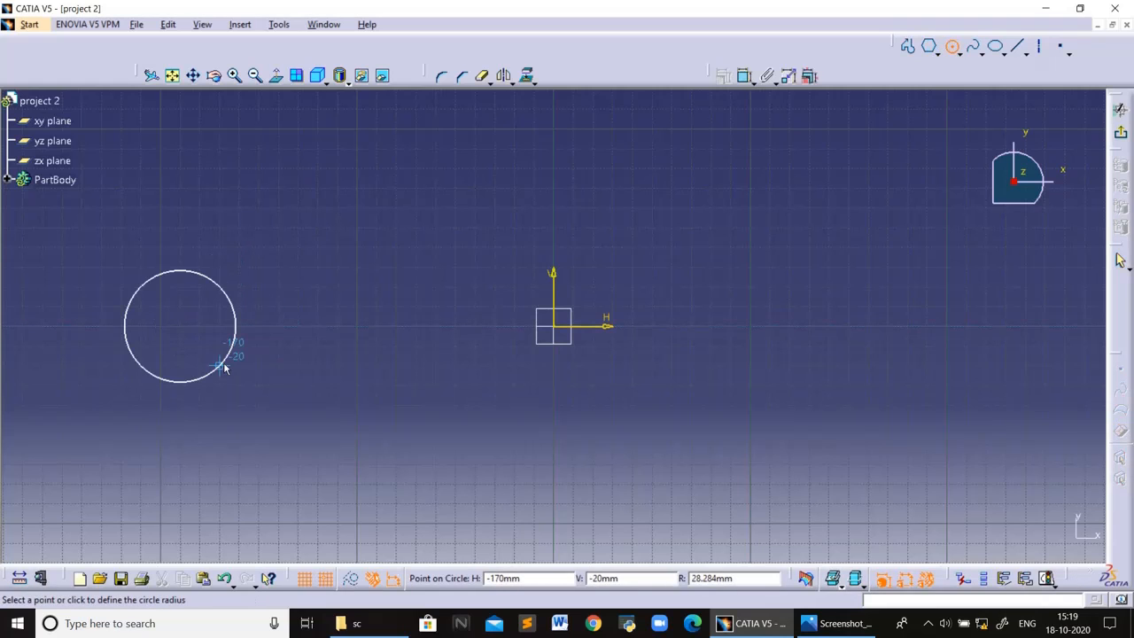
pyautogui.click(222, 368)
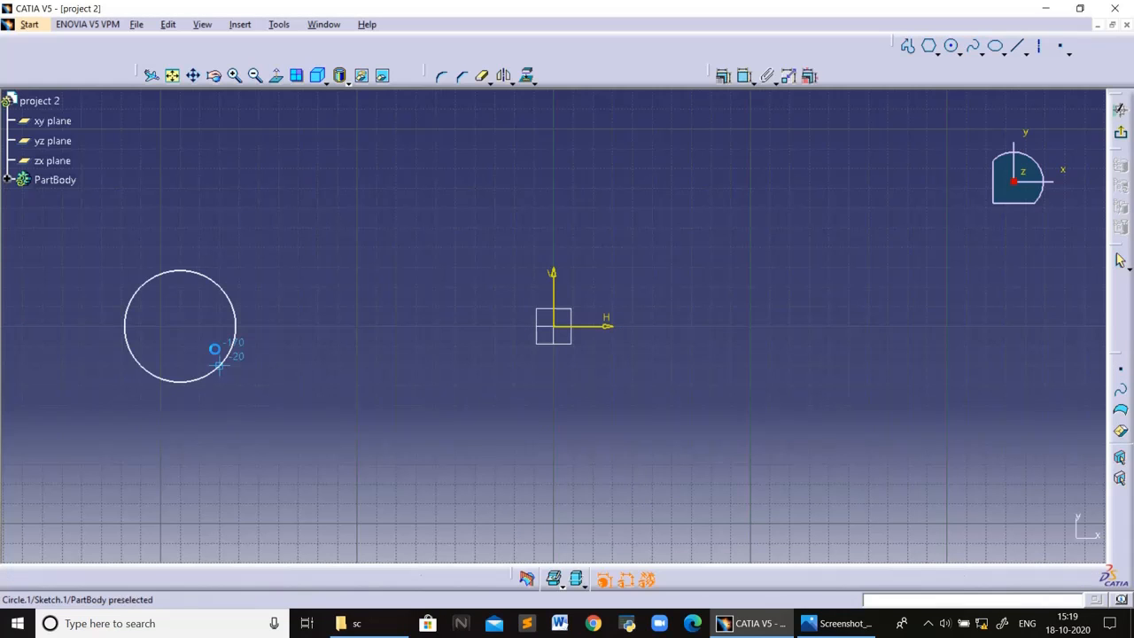
# Sketch a second, concentric circle of about 22 mm radius inside the first circle.
pyautogui.click(950, 45)
pyautogui.press('Escape')
pyautogui.click(181, 325)
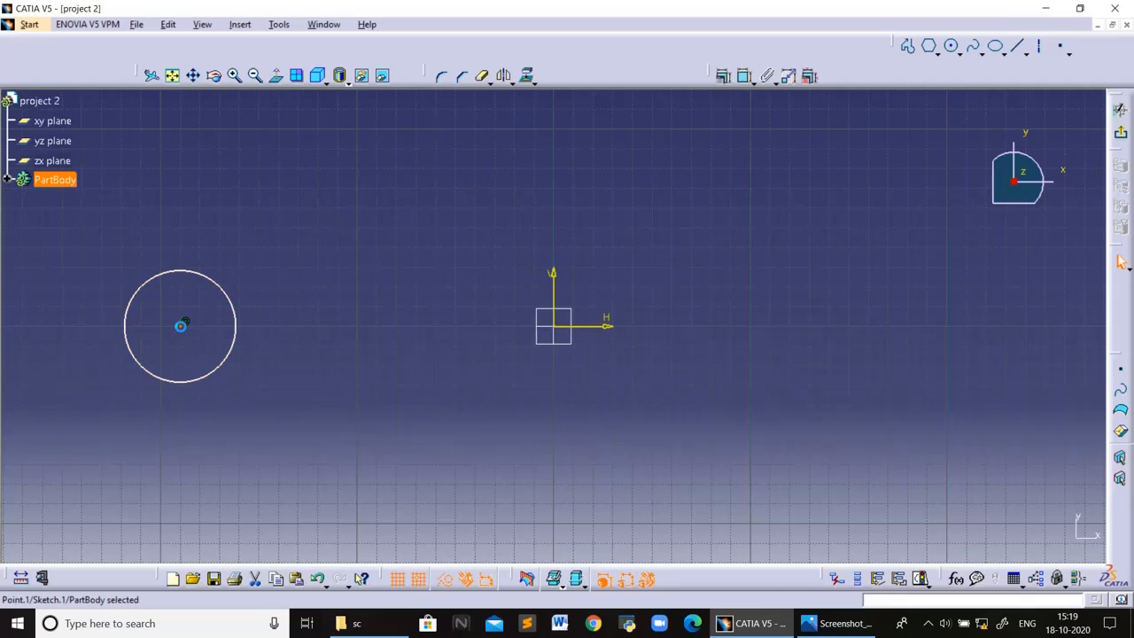
pyautogui.click(950, 46)
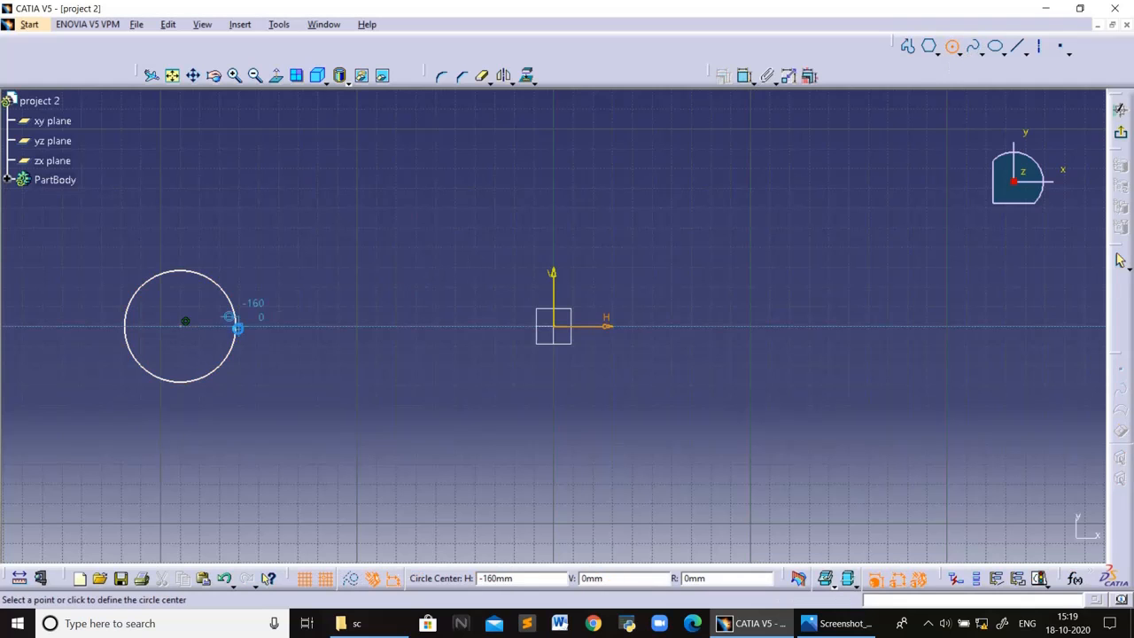
pyautogui.click(183, 324)
pyautogui.click(212, 358)
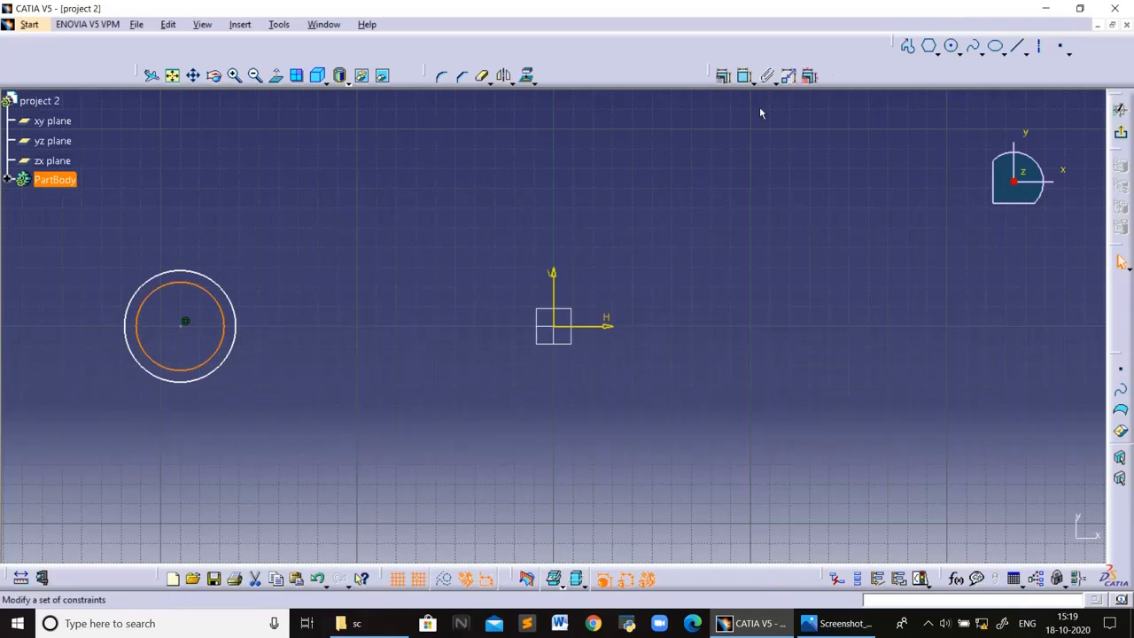
# Sketch two concentric circles of about 22 mm and 14 mm radius on the horizontal axis, centred at about H -70 mm.
pyautogui.click(951, 45)
pyautogui.click(416, 325)
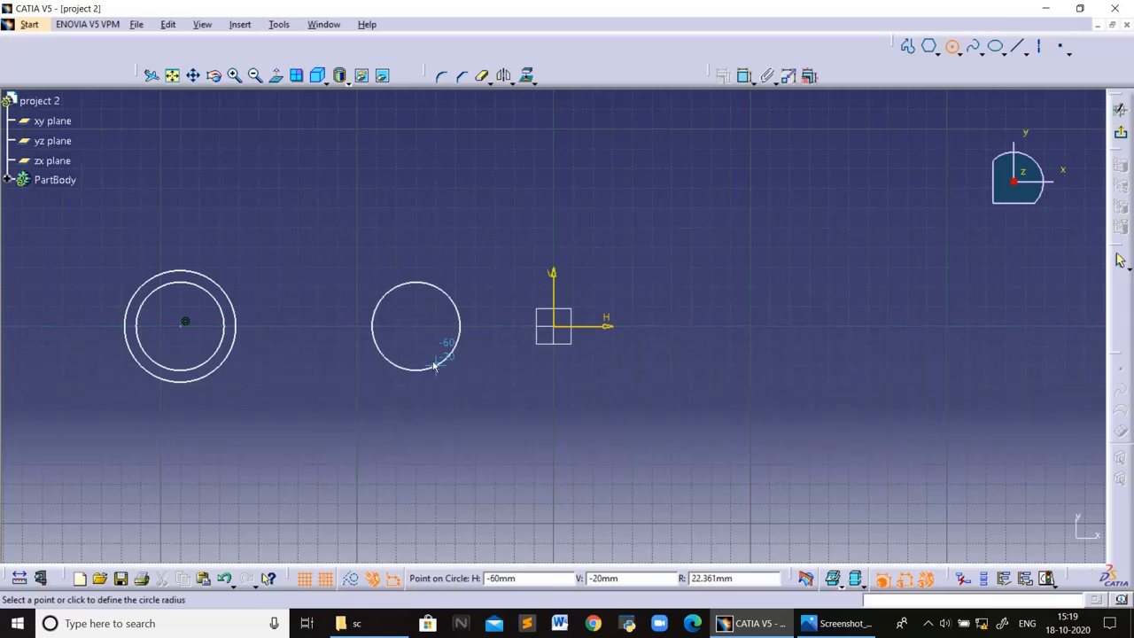
pyautogui.click(436, 363)
pyautogui.click(421, 325)
pyautogui.click(433, 355)
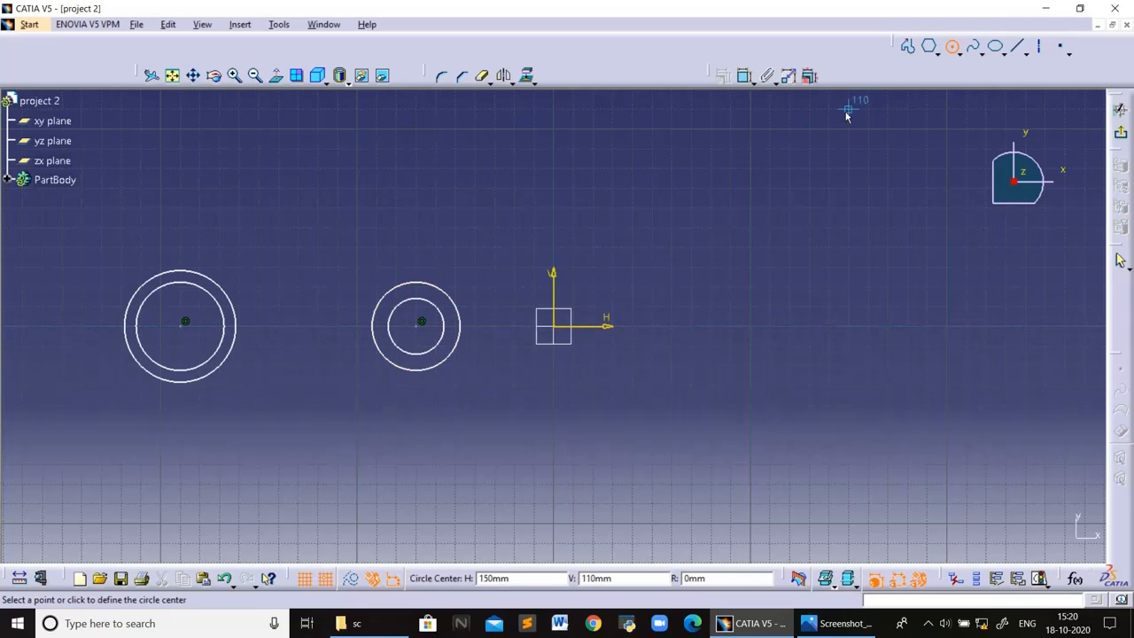
pyautogui.click(952, 45)
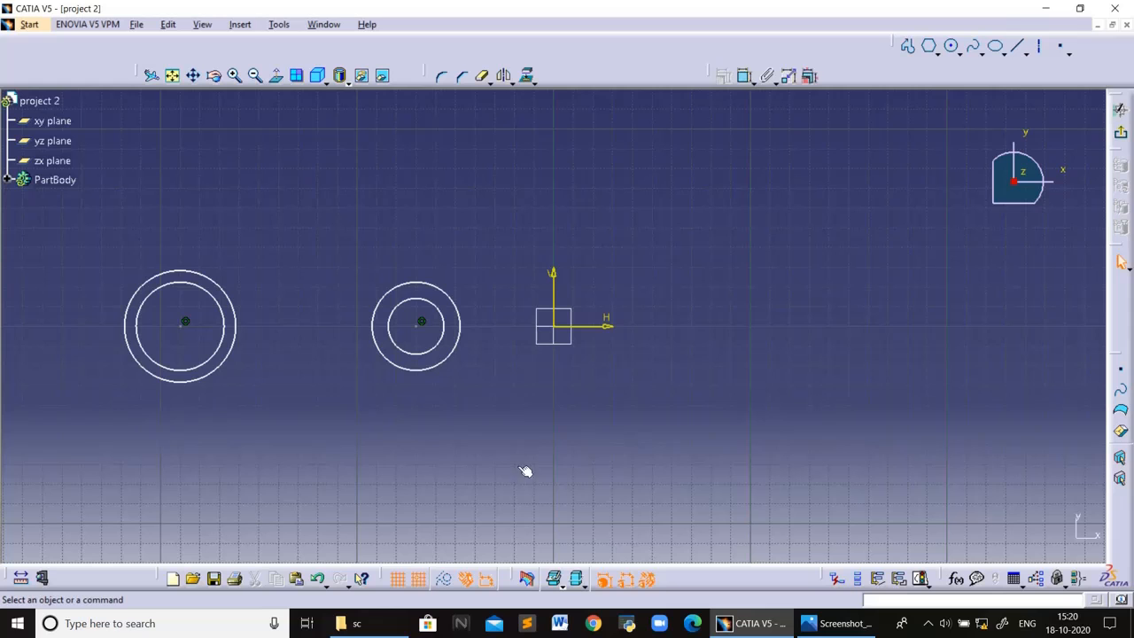
# Check the diameters in the reference drawing and constrain the outer circle of the left-hand pair to a 64 mm diameter.
pyautogui.click(835, 623)
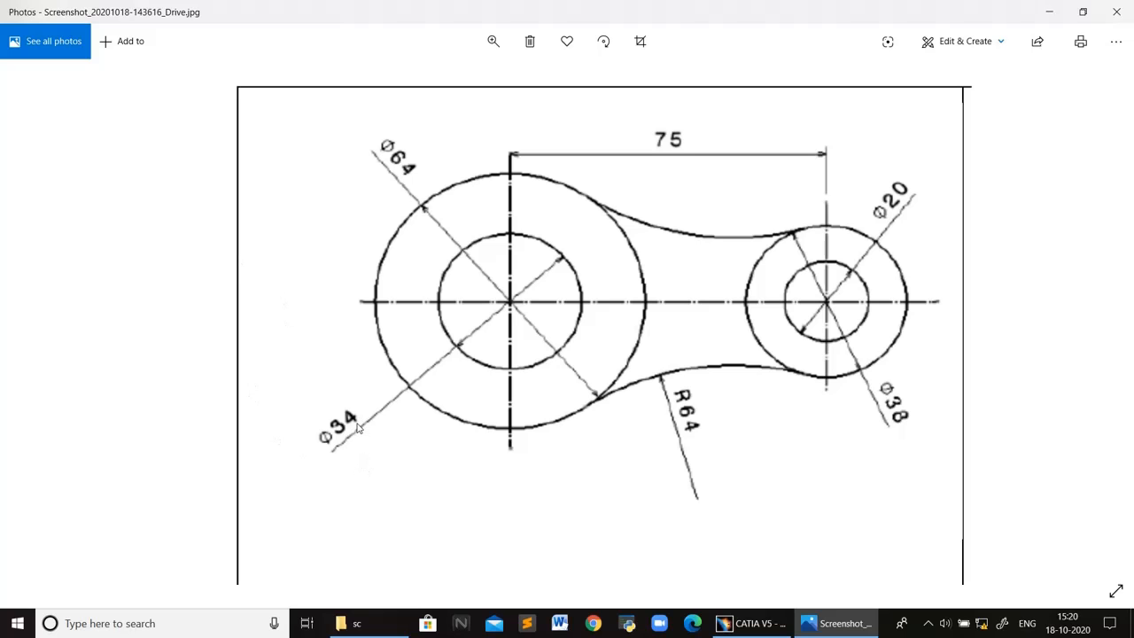
pyautogui.click(1049, 12)
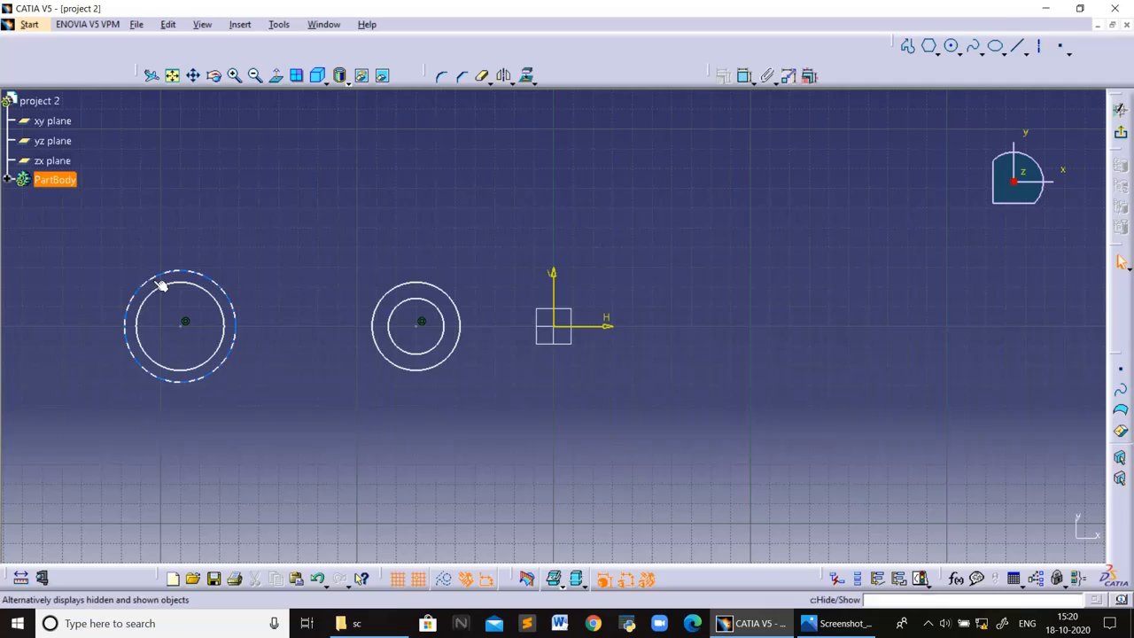
pyautogui.click(186, 271)
pyautogui.click(744, 77)
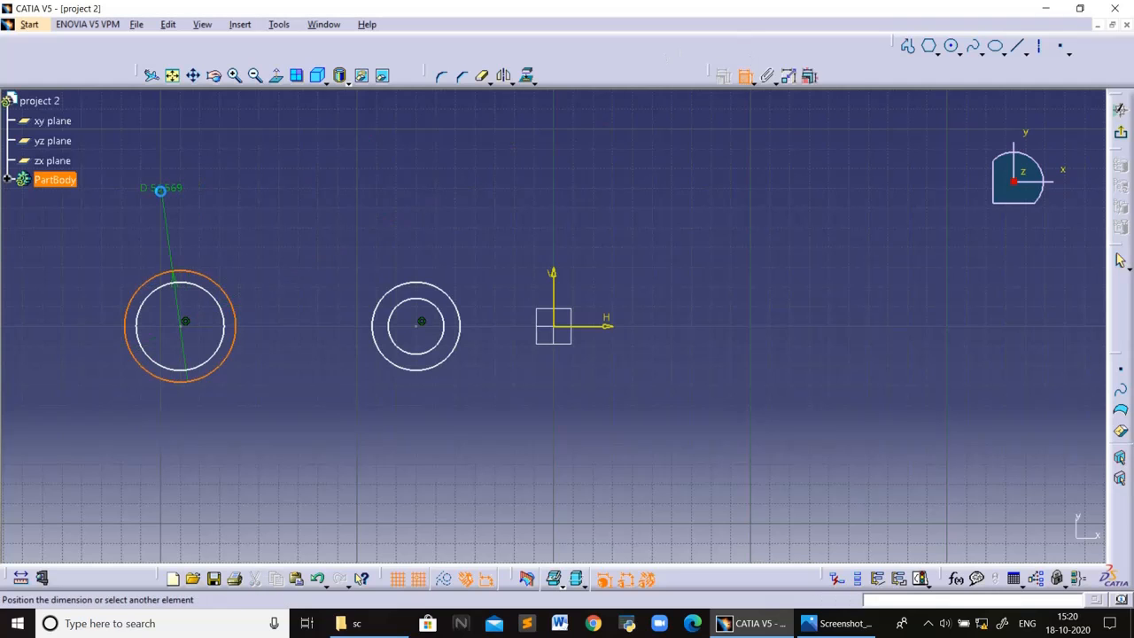
pyautogui.doubleClick(175, 187)
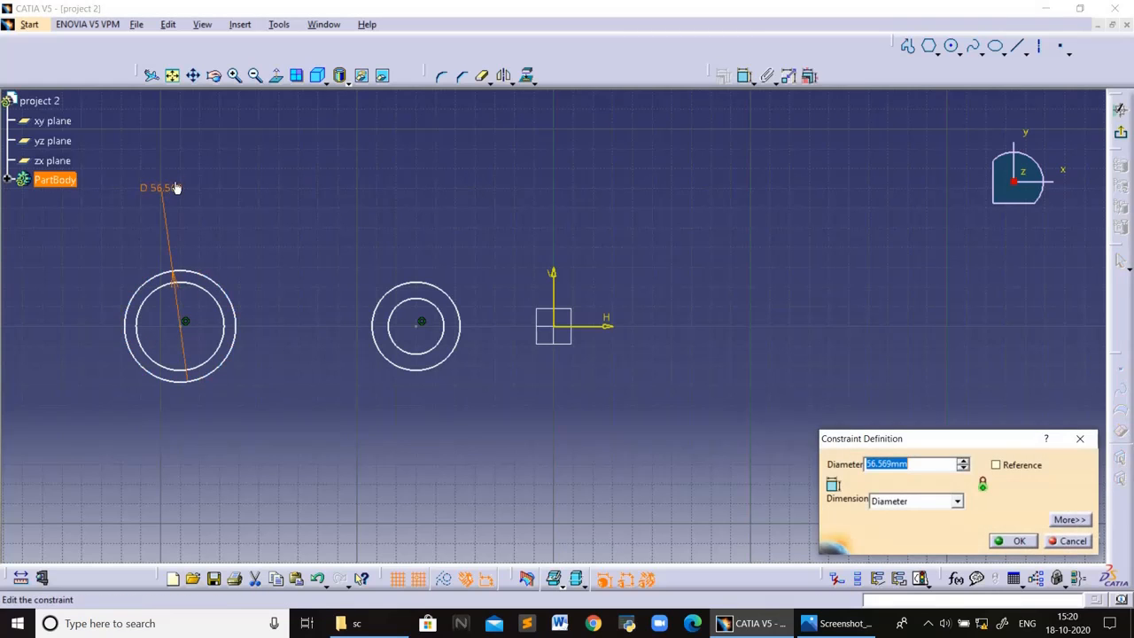
pyautogui.write('64')
pyautogui.press('Return')
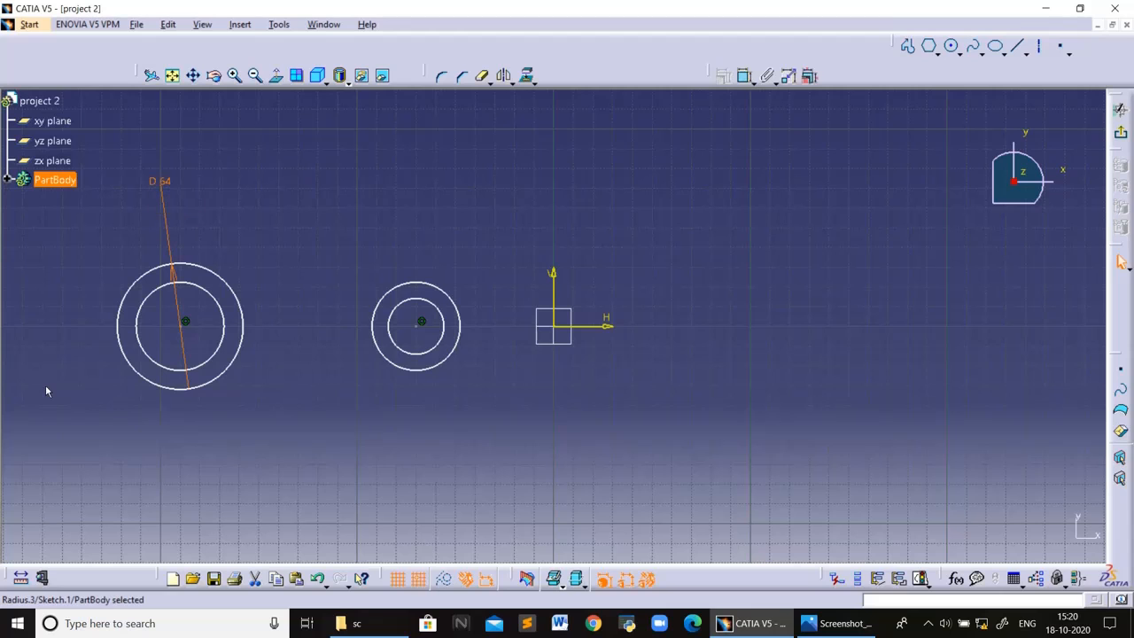
# Constrain the inner circle of the left-hand pair to a 34 mm diameter.
pyautogui.click(185, 279)
pyautogui.click(744, 76)
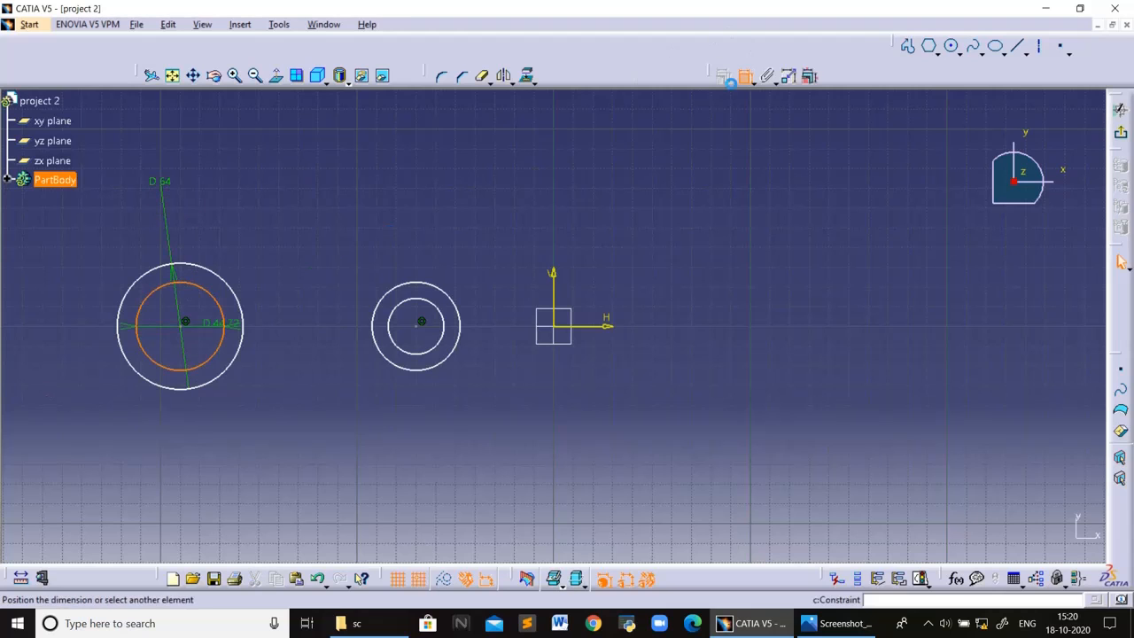
pyautogui.click(223, 192)
pyautogui.doubleClick(223, 192)
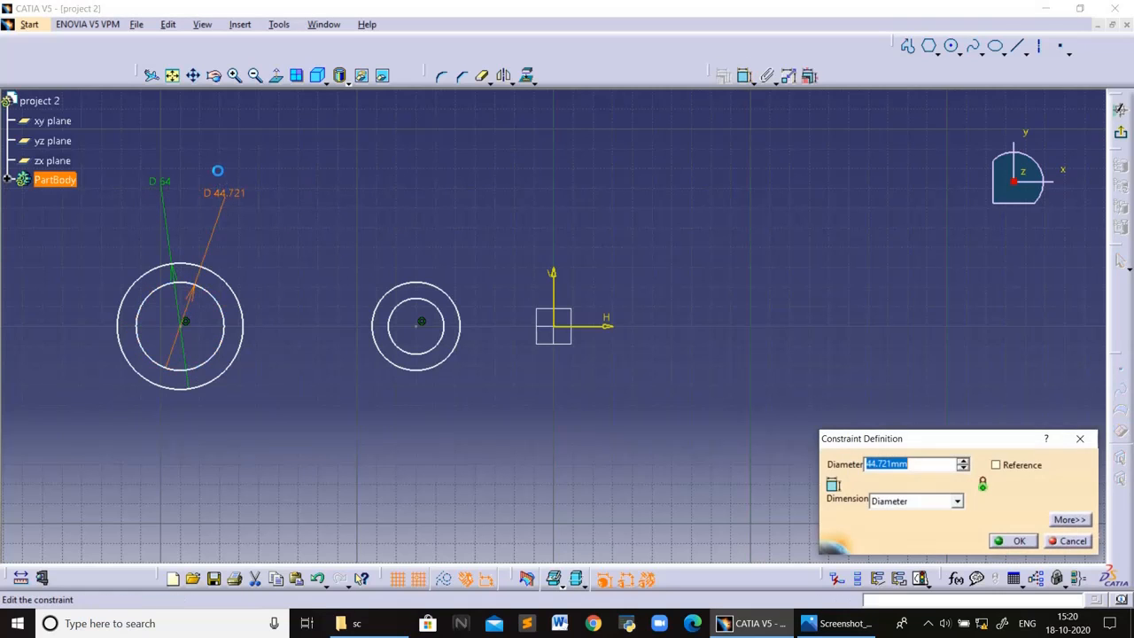
pyautogui.write('34')
pyautogui.press('Return')
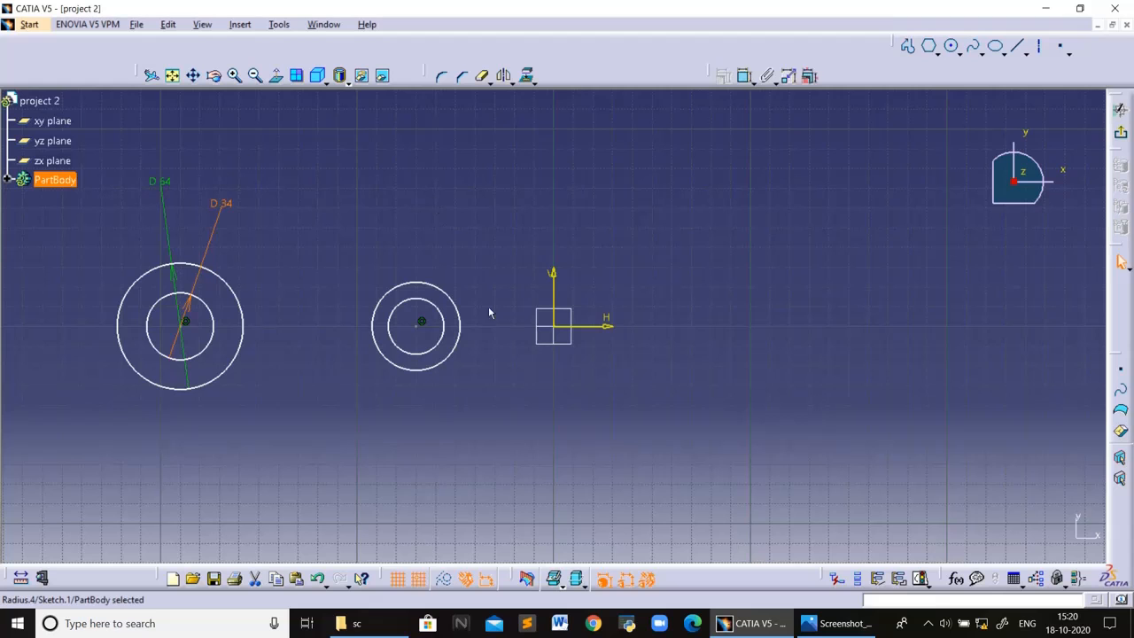
# Check the small-end diameters in the reference drawing and constrain the larger circle of the right-hand pair to a 20 mm diameter.
pyautogui.click(834, 622)
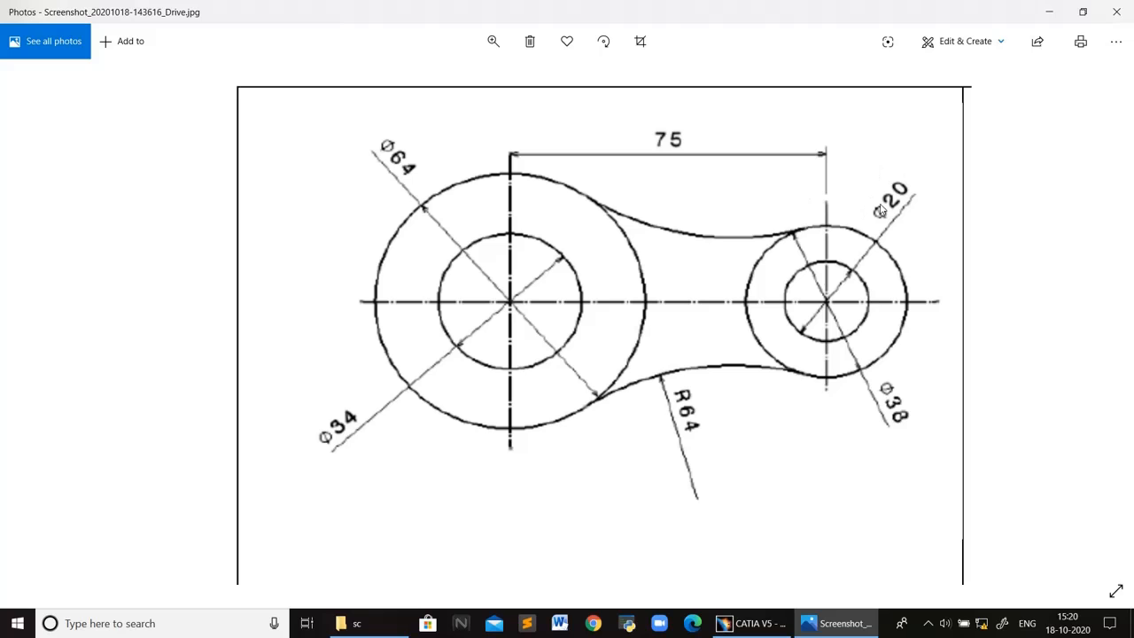
pyautogui.click(753, 623)
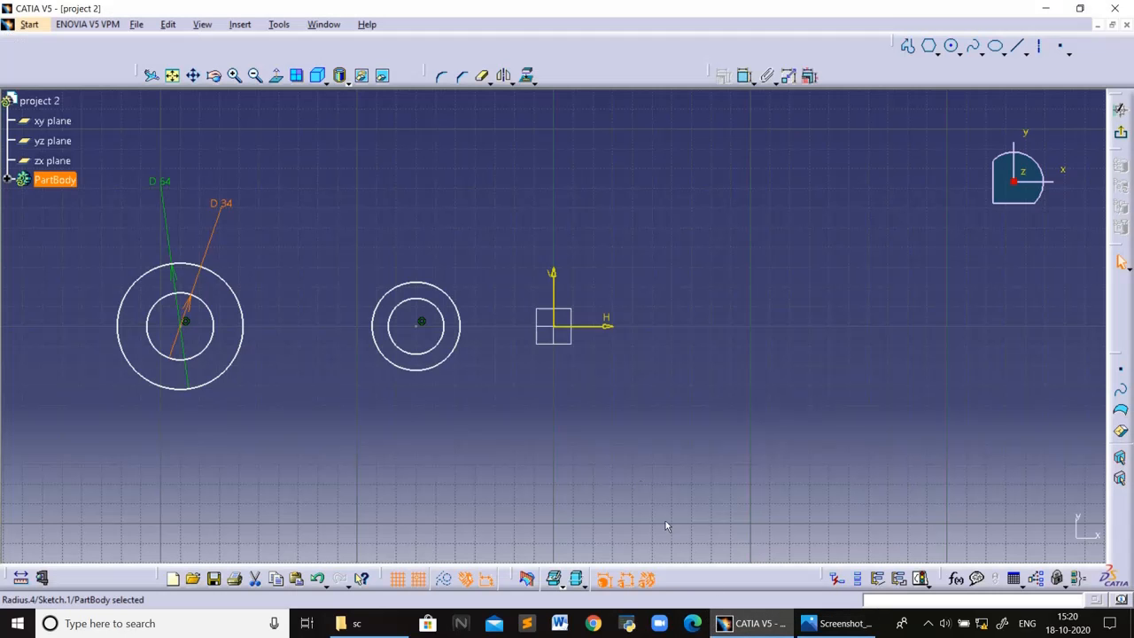
pyautogui.click(459, 327)
pyautogui.click(744, 75)
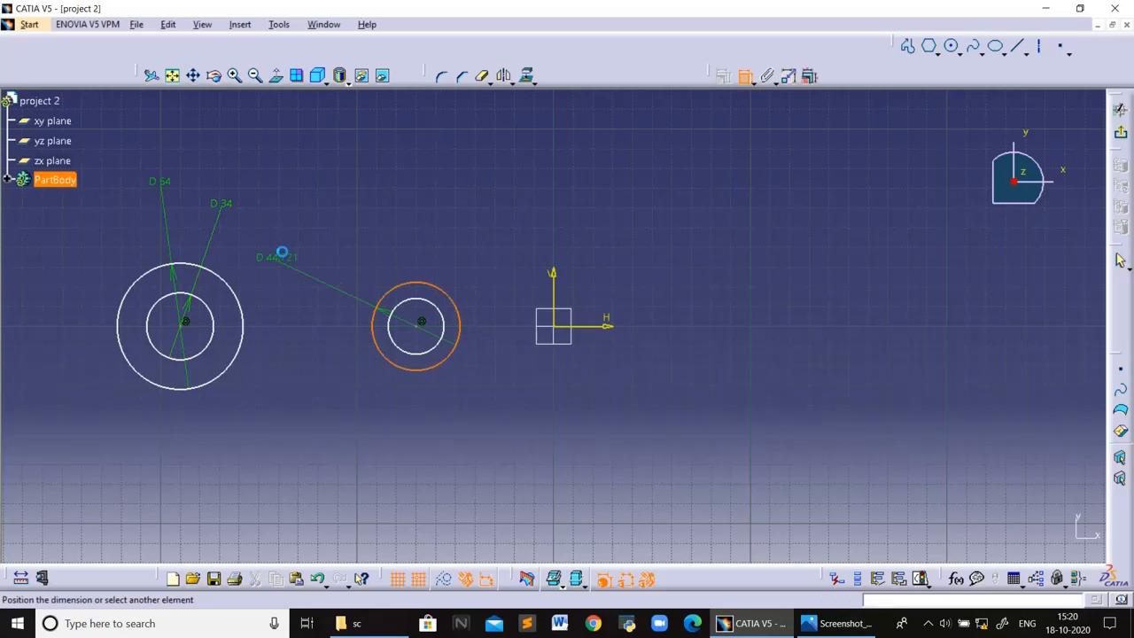
pyautogui.click(433, 221)
pyautogui.doubleClick(438, 218)
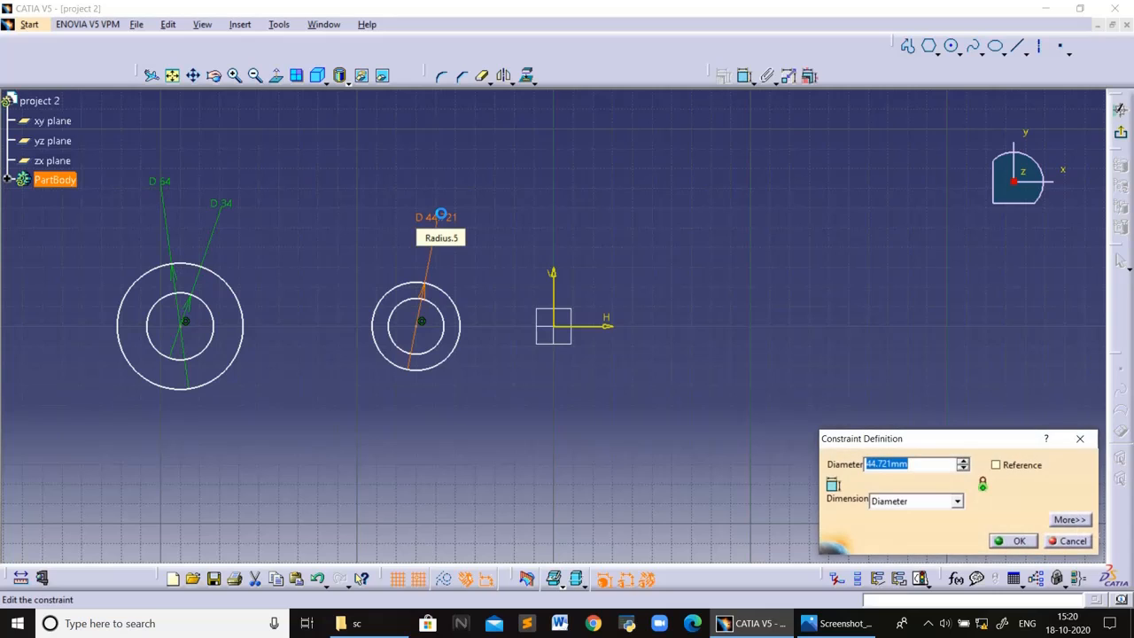
pyautogui.write('3')
pyautogui.press('Return')
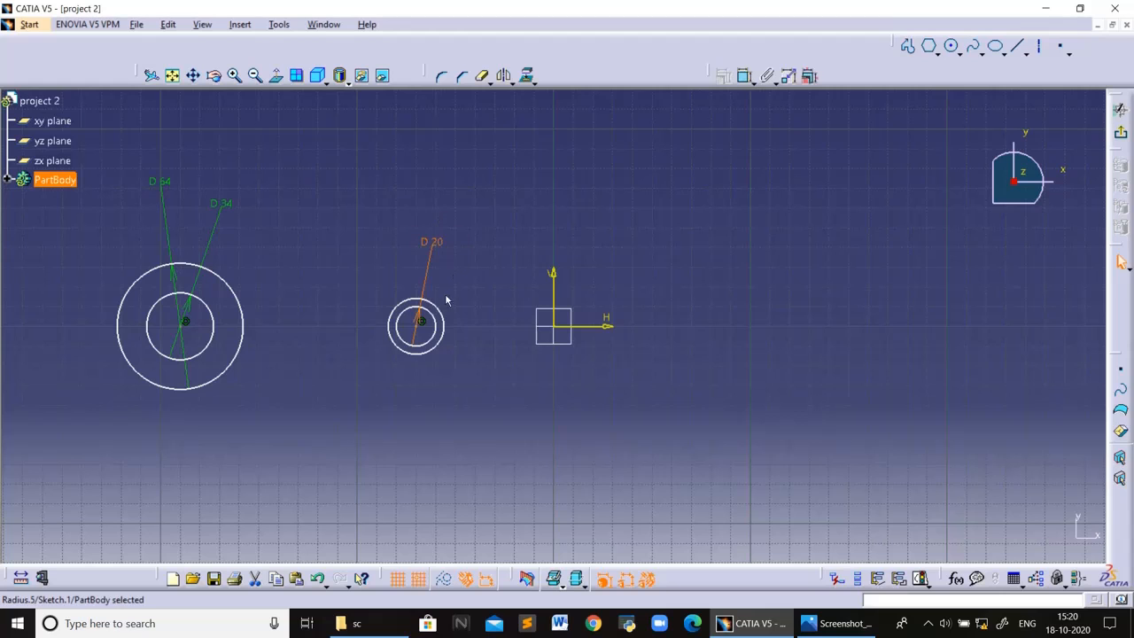
# Constrain the remaining circle of the right-hand pair to a 38 mm diameter.
pyautogui.doubleClick(443, 311)
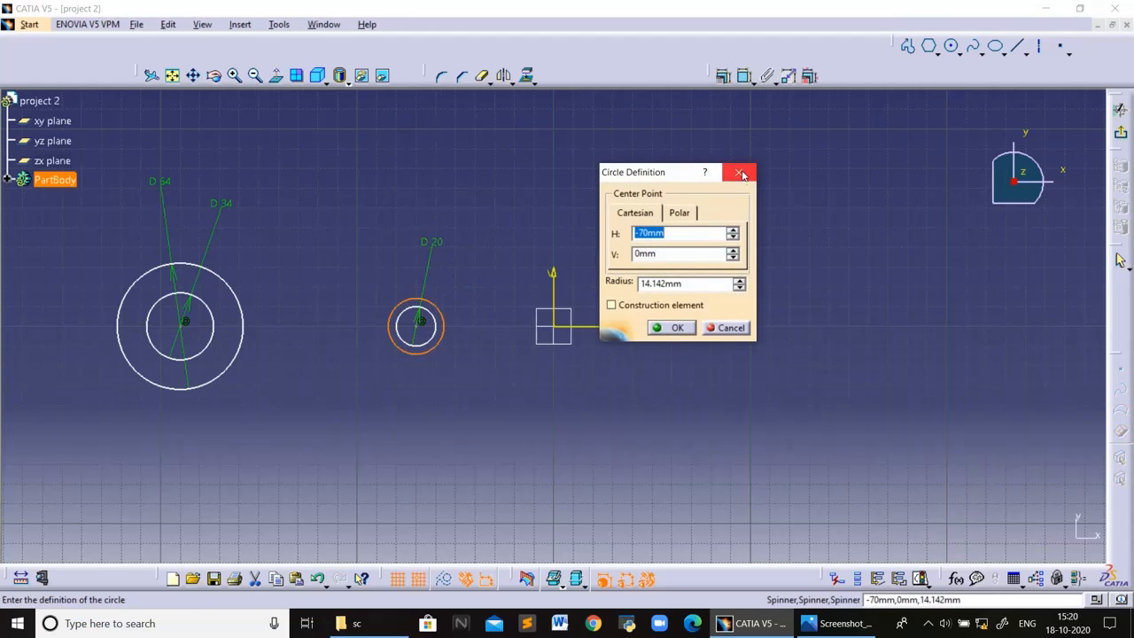
pyautogui.press('Return')
pyautogui.click(744, 76)
pyautogui.click(526, 221)
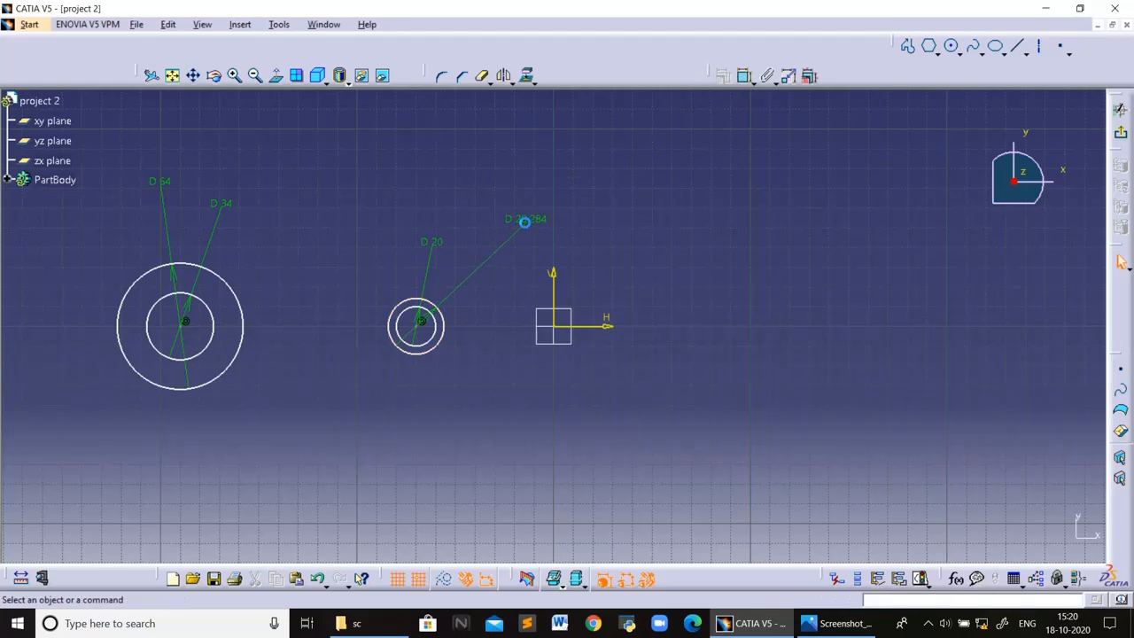
pyautogui.click(530, 218)
pyautogui.doubleClick(531, 218)
pyautogui.write('3')
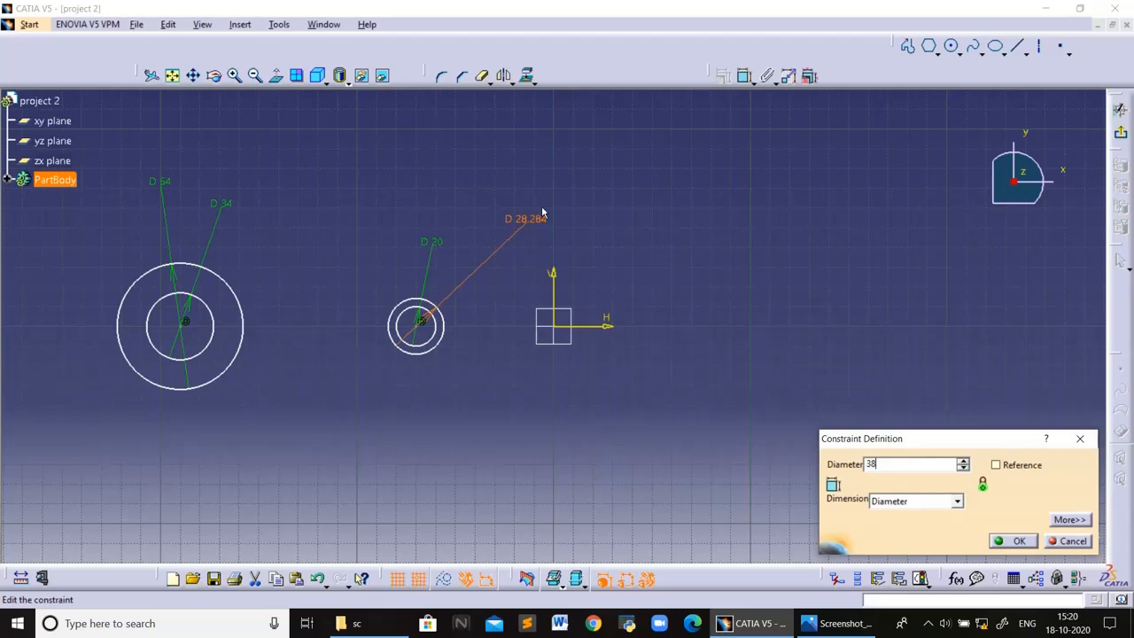
pyautogui.write('8')
pyautogui.press('Return')
pyautogui.click(631, 212)
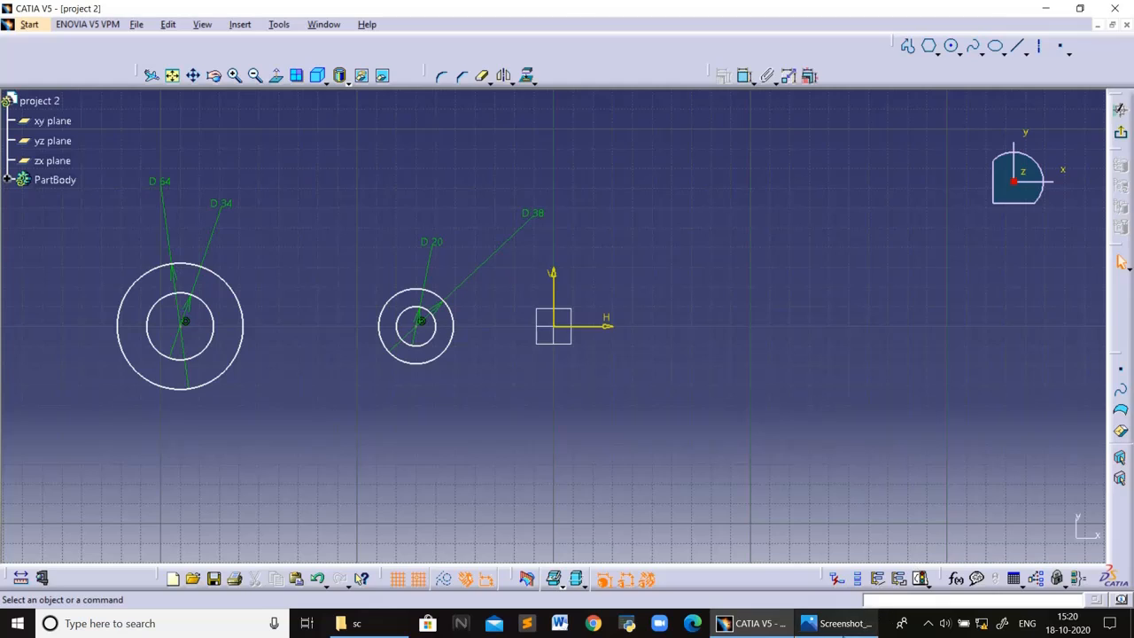
# Check the centre-to-centre distance between the two bosses in the reference drawing.
pyautogui.click(837, 623)
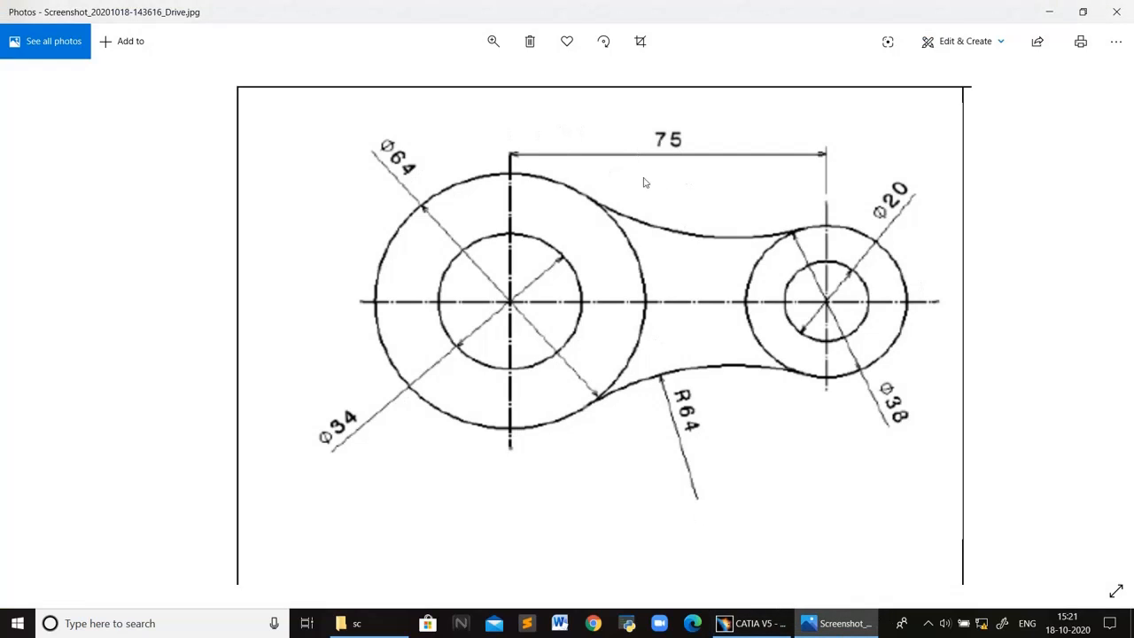
pyautogui.click(753, 622)
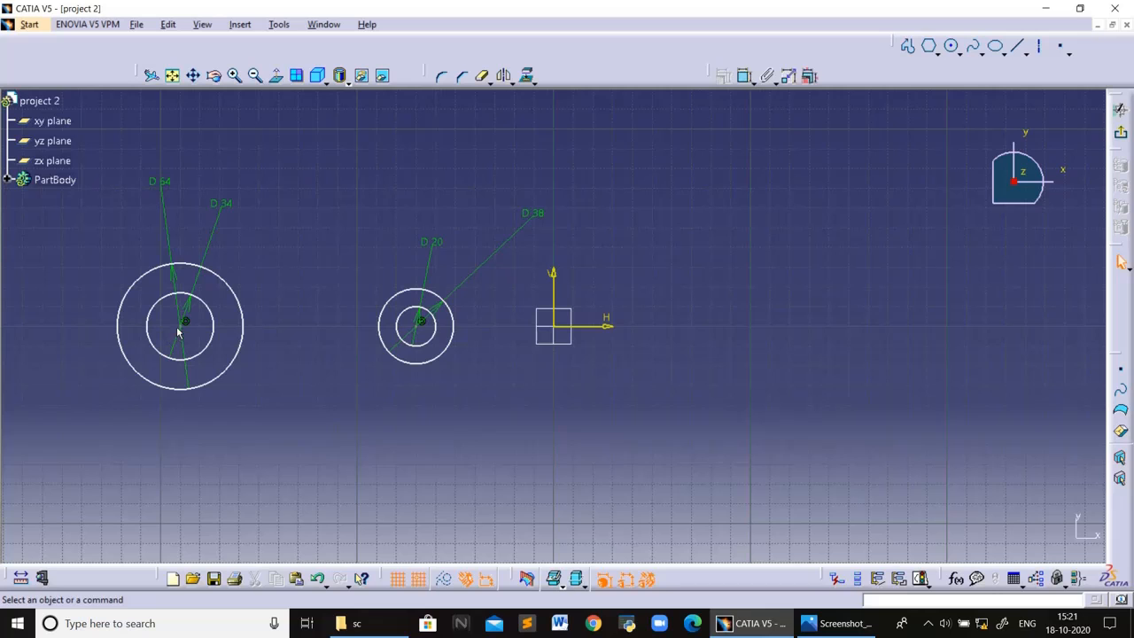
pyautogui.doubleClick(421, 322)
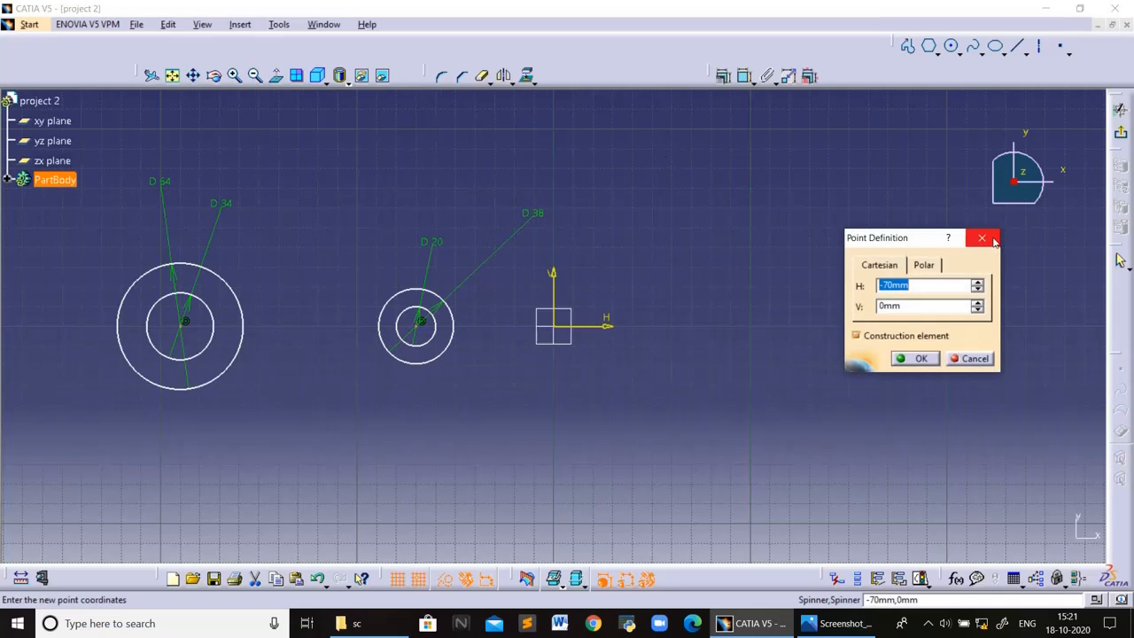
pyautogui.click(982, 238)
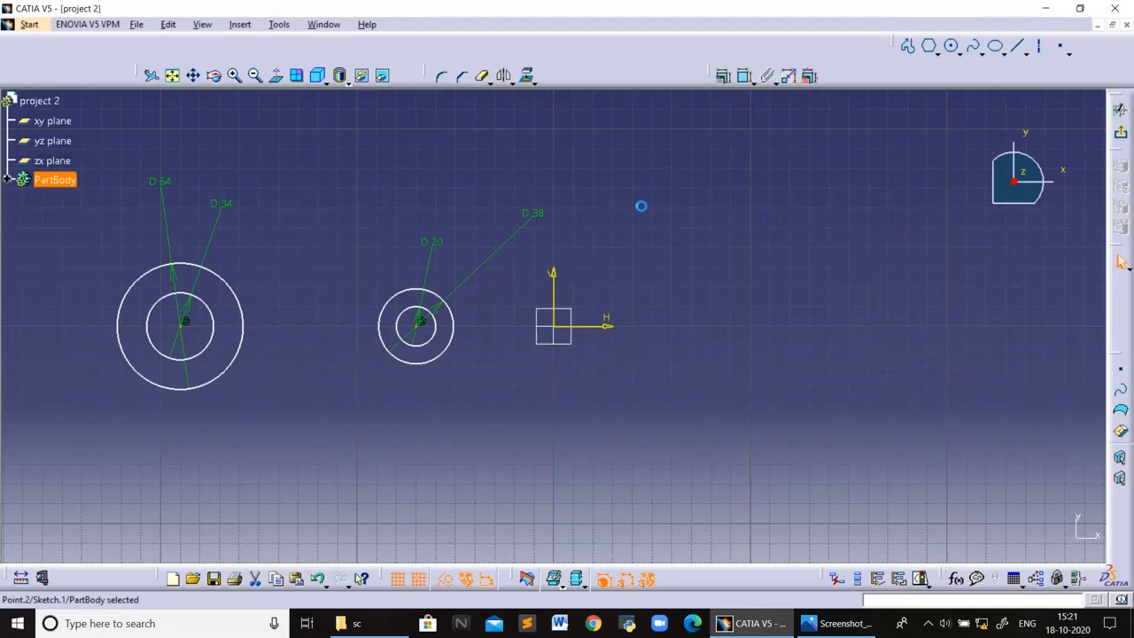
pyautogui.doubleClick(184, 324)
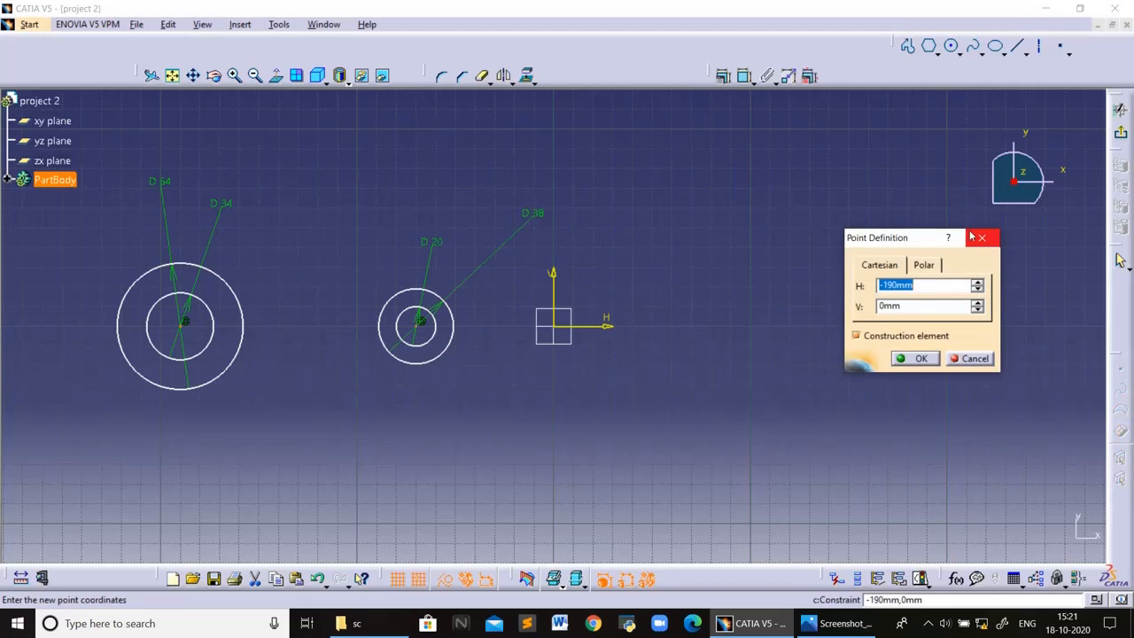
pyautogui.click(980, 238)
# Constrain the distance between the centres of the two concentric circle pairs to 75 mm.
pyautogui.doubleClick(423, 324)
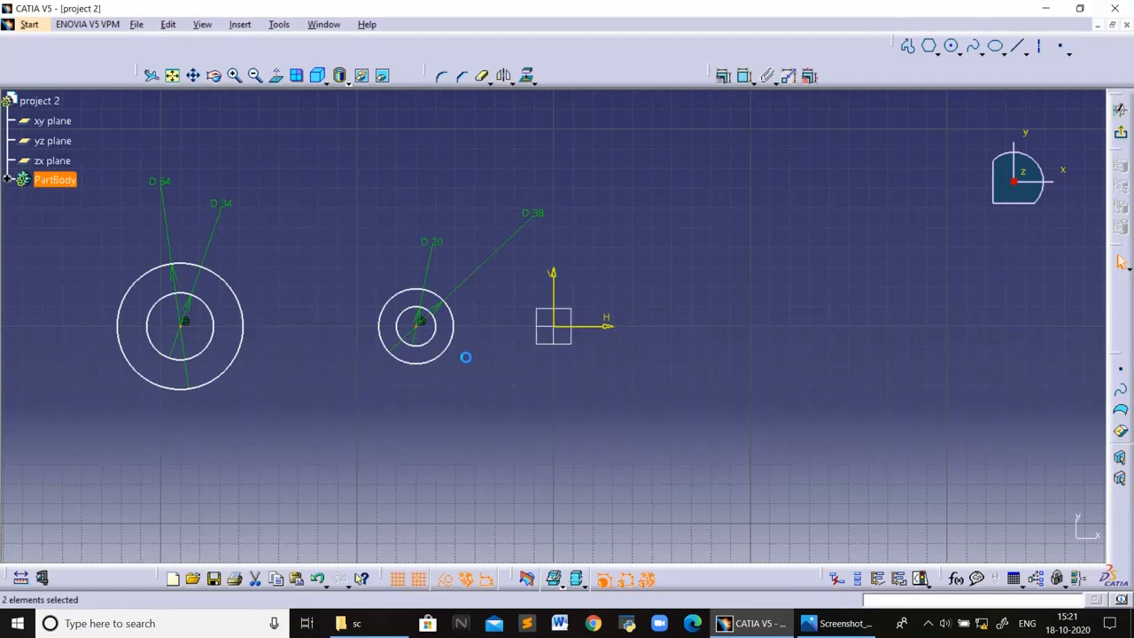
pyautogui.click(722, 76)
pyautogui.click(326, 172)
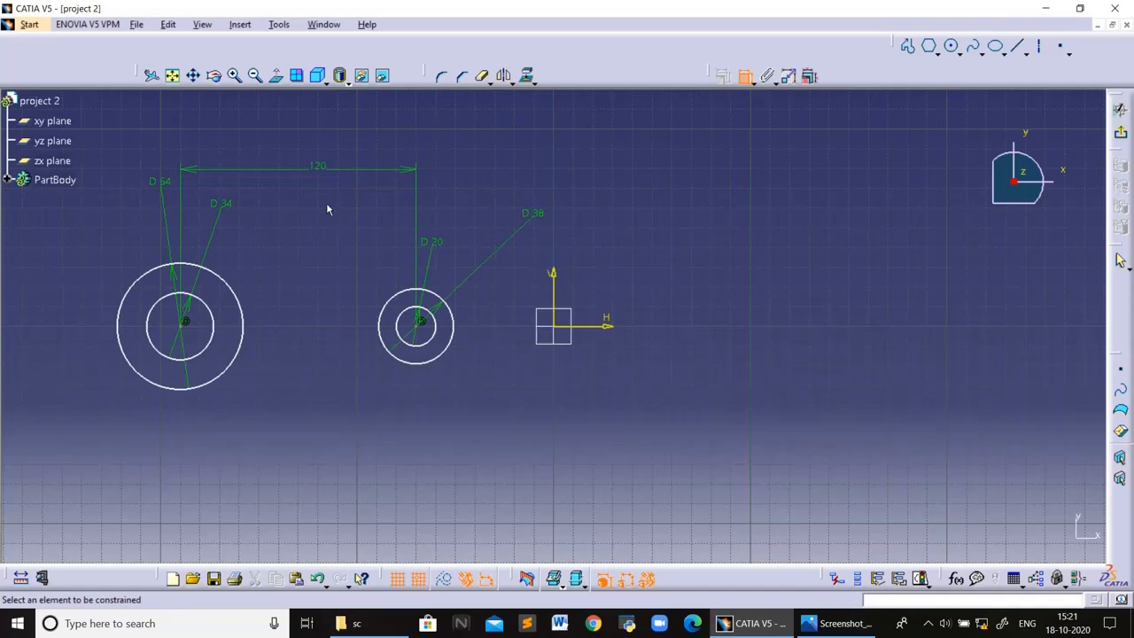
pyautogui.doubleClick(320, 170)
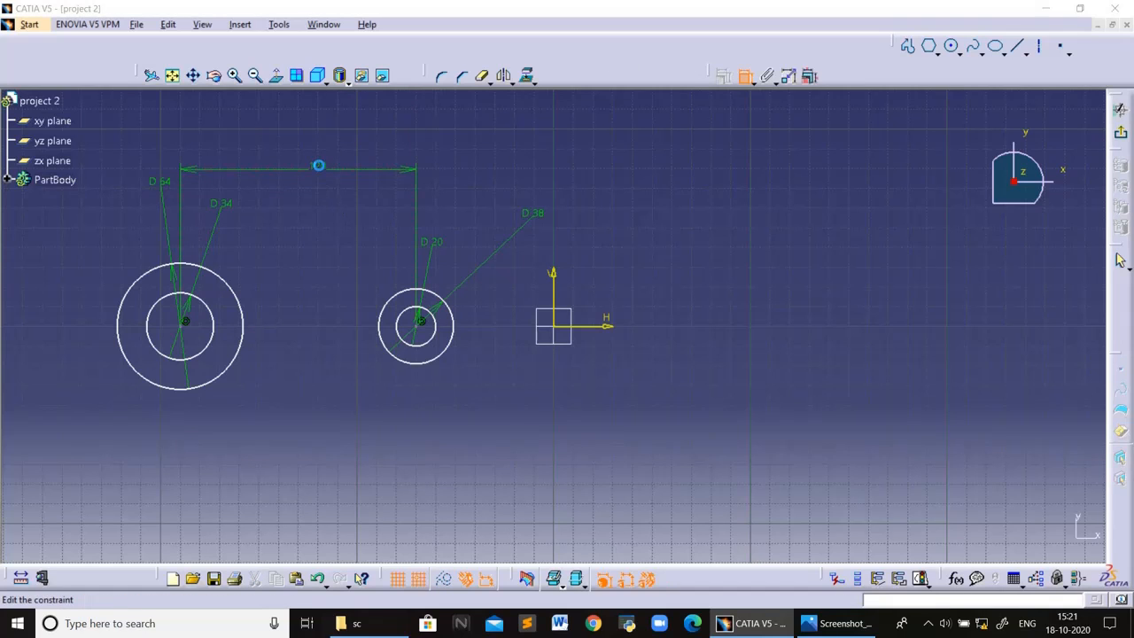
pyautogui.write('75')
pyautogui.press('Return')
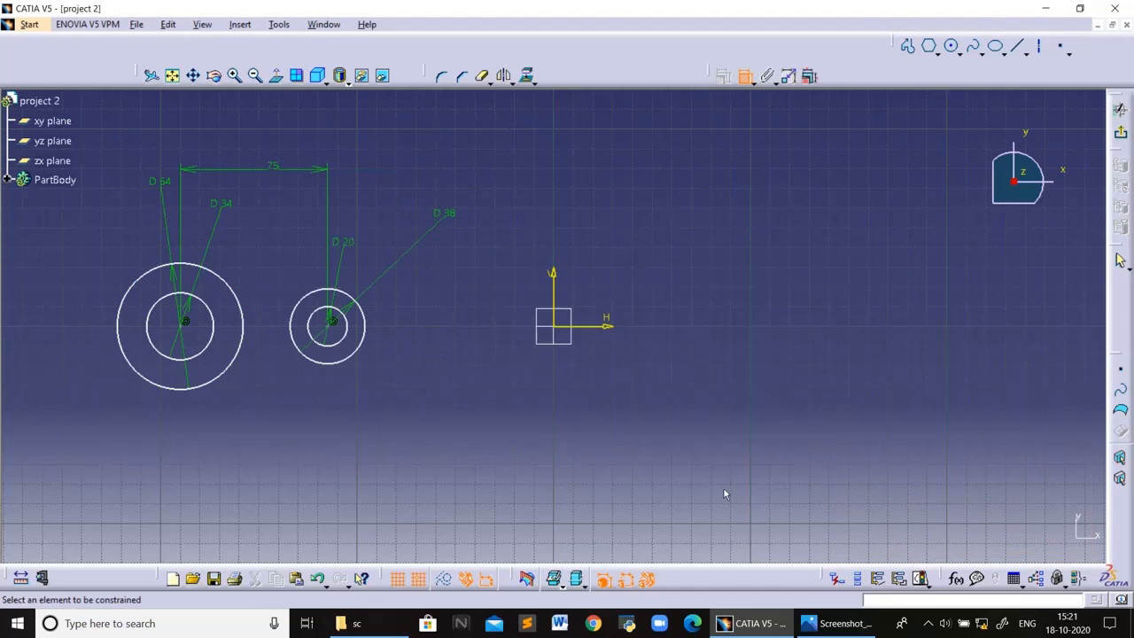
# Check the connecting arcs in the reference drawing and sketch a circle of about 25 mm radius above the gap between the two circle pairs.
pyautogui.click(814, 620)
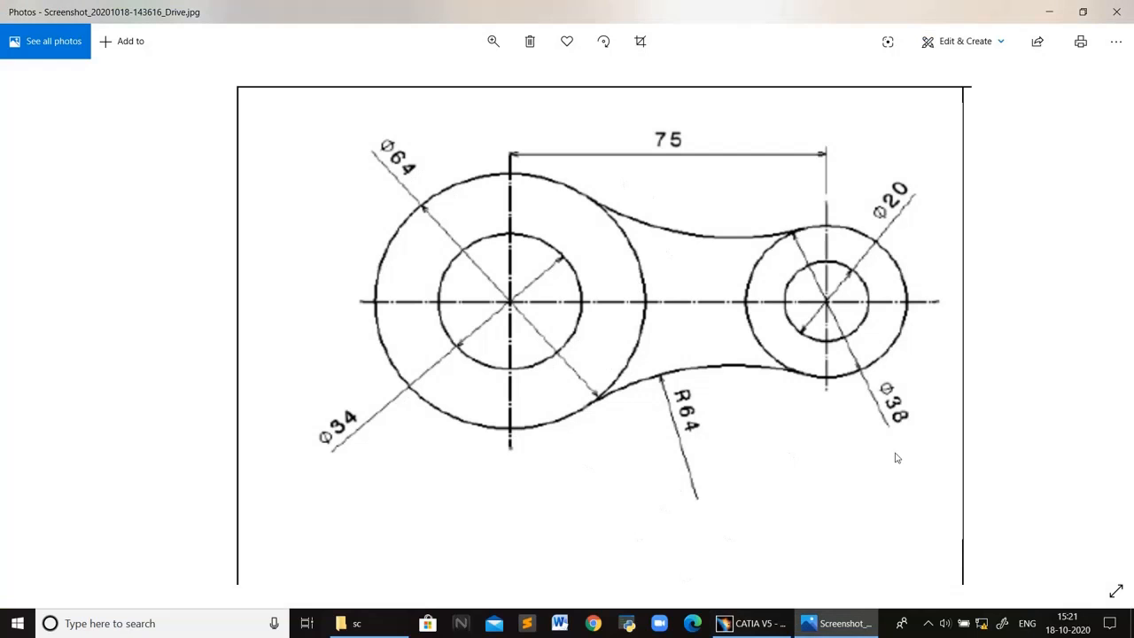
pyautogui.click(761, 623)
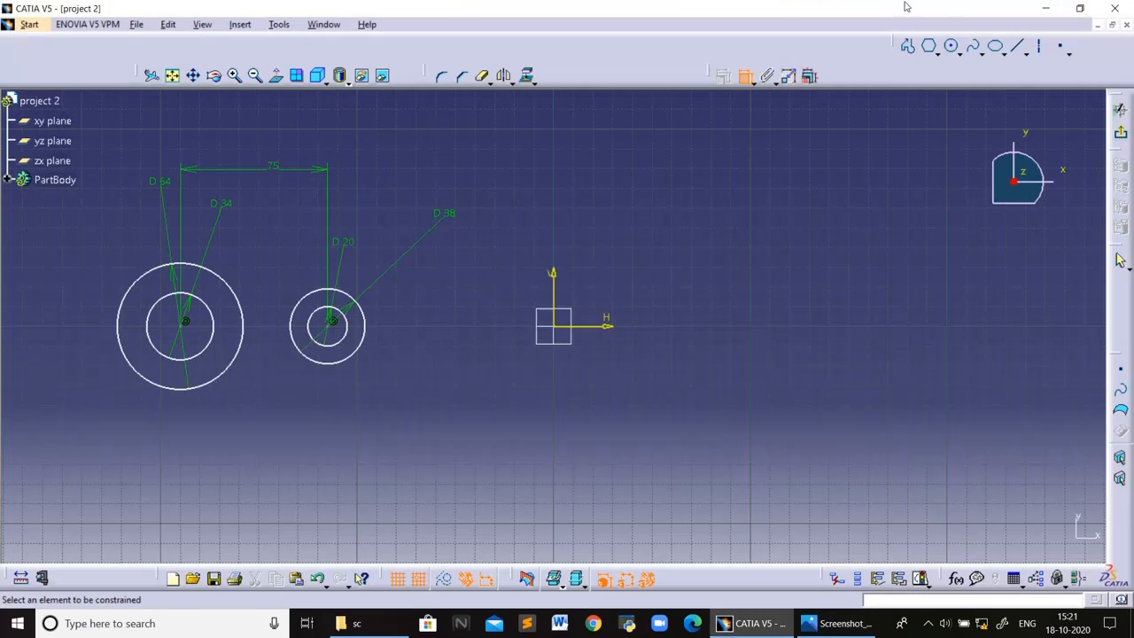
pyautogui.click(950, 46)
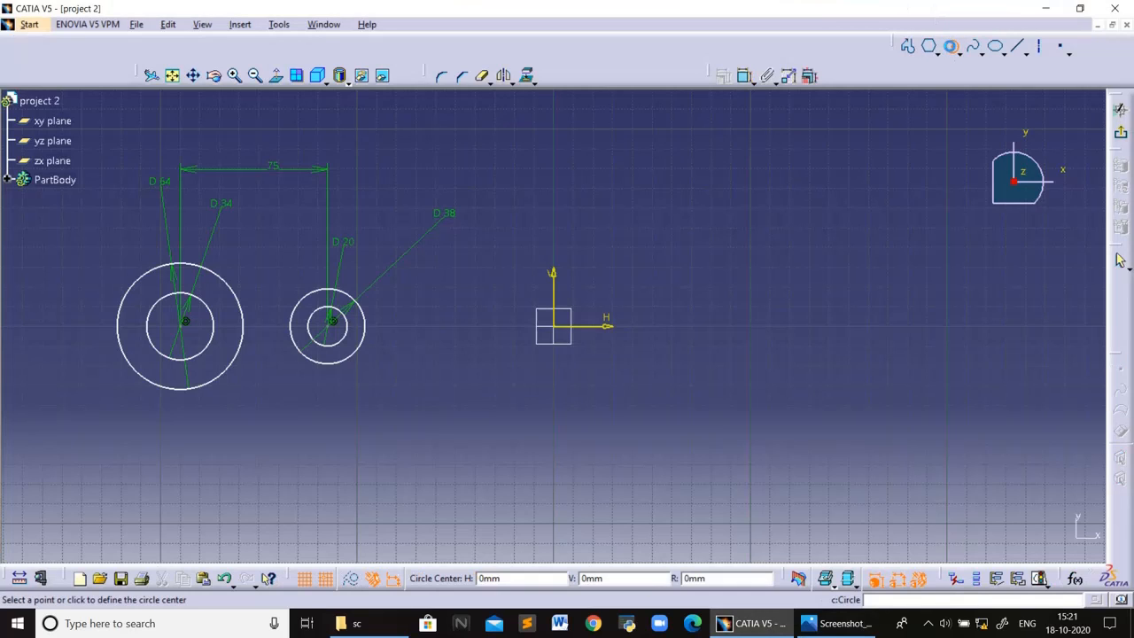
pyautogui.click(267, 244)
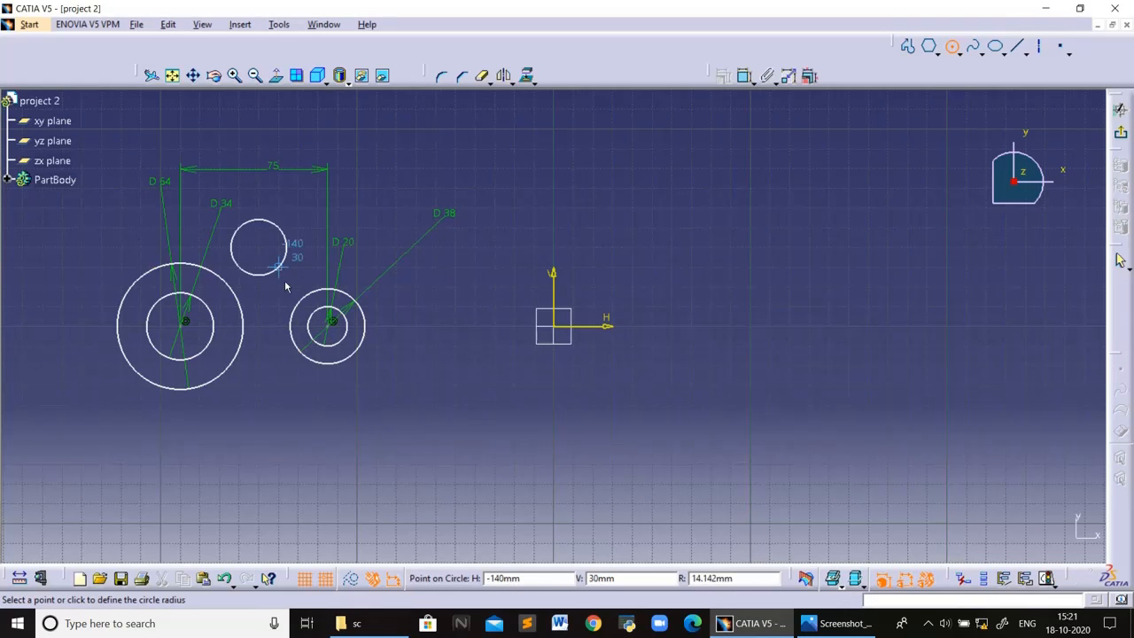
pyautogui.click(288, 283)
pyautogui.click(450, 186)
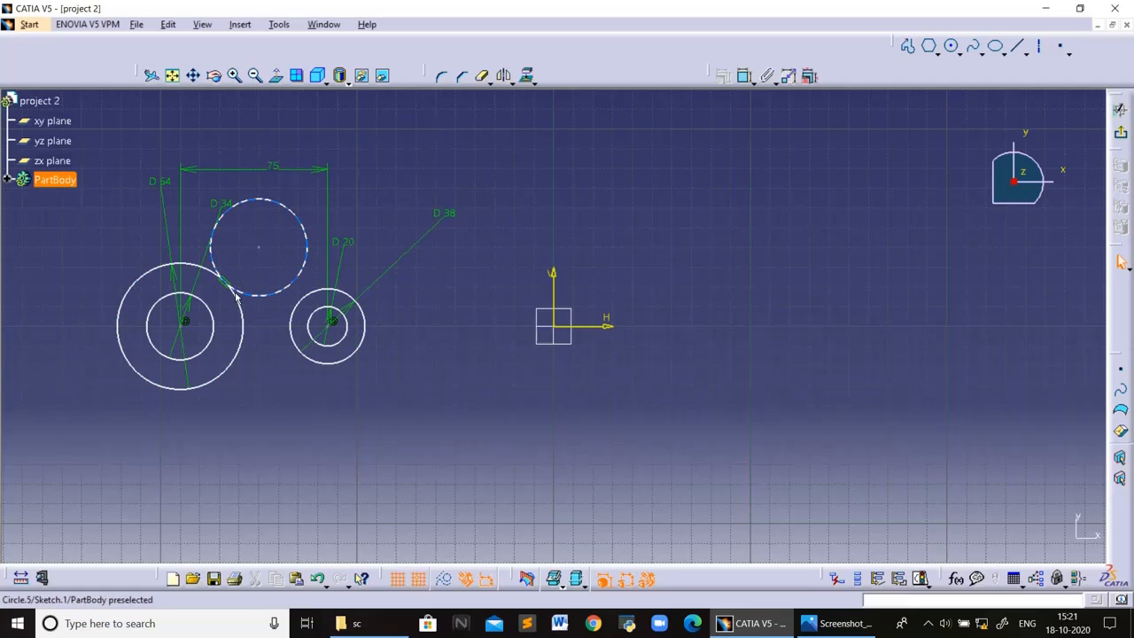
# Make the upper connecting circle tangent to the 38 mm circle and trim away its upper part, leaving the arc between the bosses.
pyautogui.click(307, 251)
pyautogui.keyDown('ctrl'); pyautogui.click(325, 289); pyautogui.keyUp('ctrl')
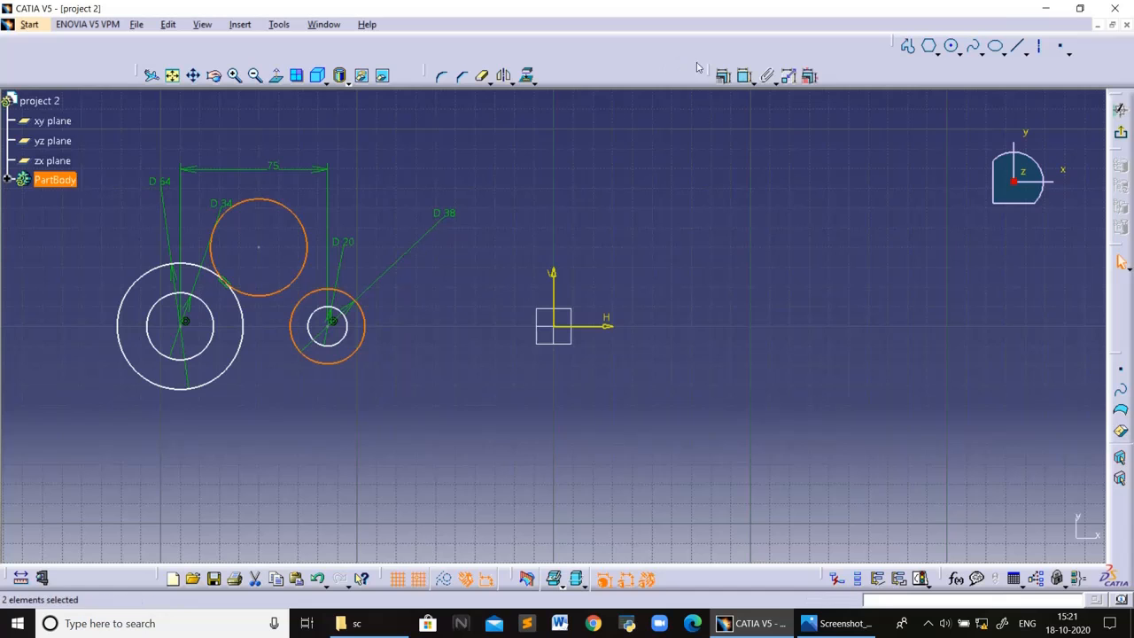
pyautogui.click(724, 78)
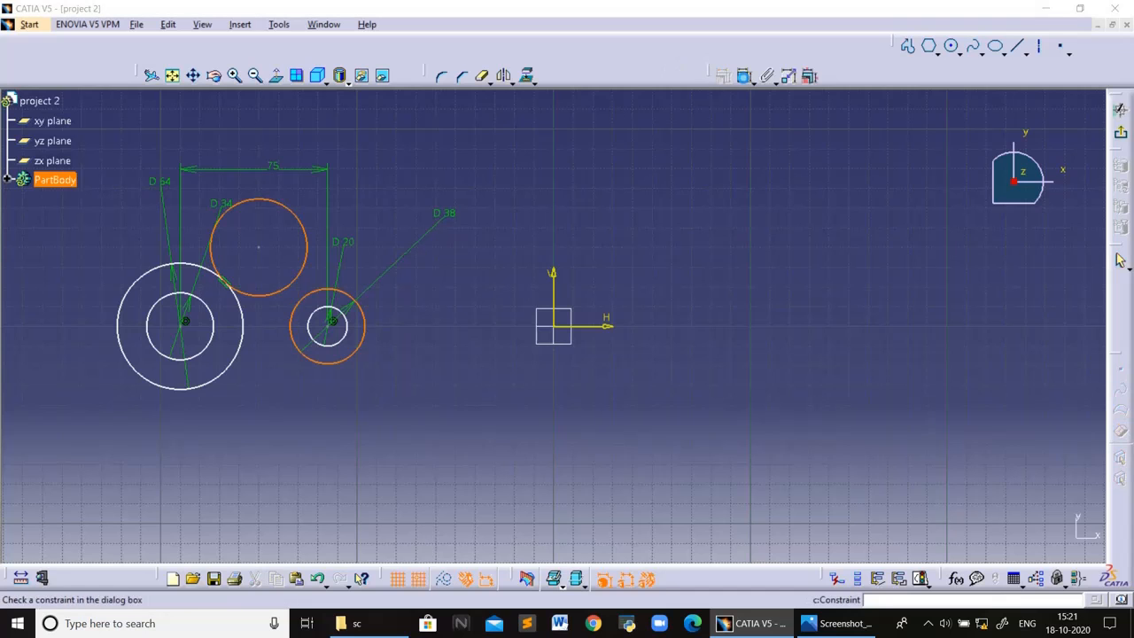
pyautogui.click(1025, 432)
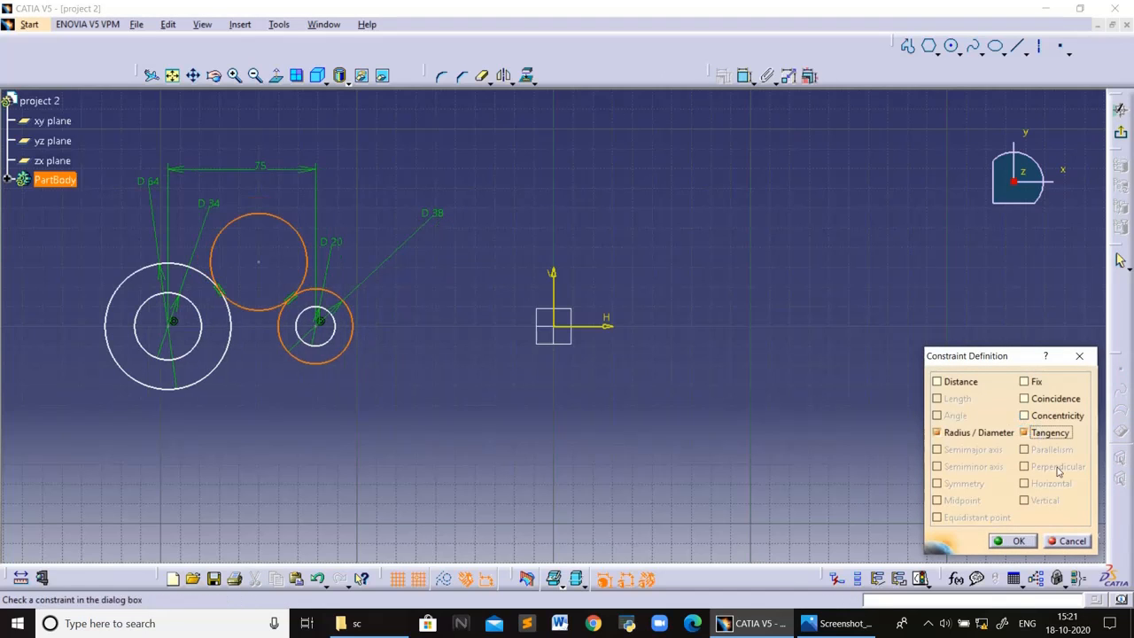
pyautogui.click(1014, 541)
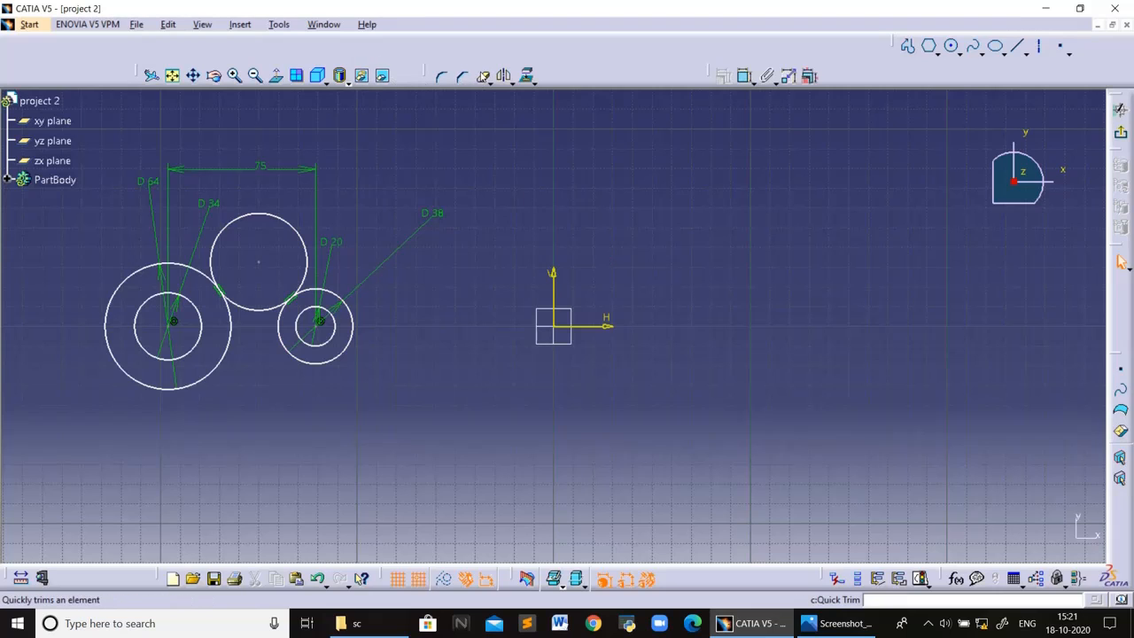
pyautogui.click(482, 75)
pyautogui.click(258, 215)
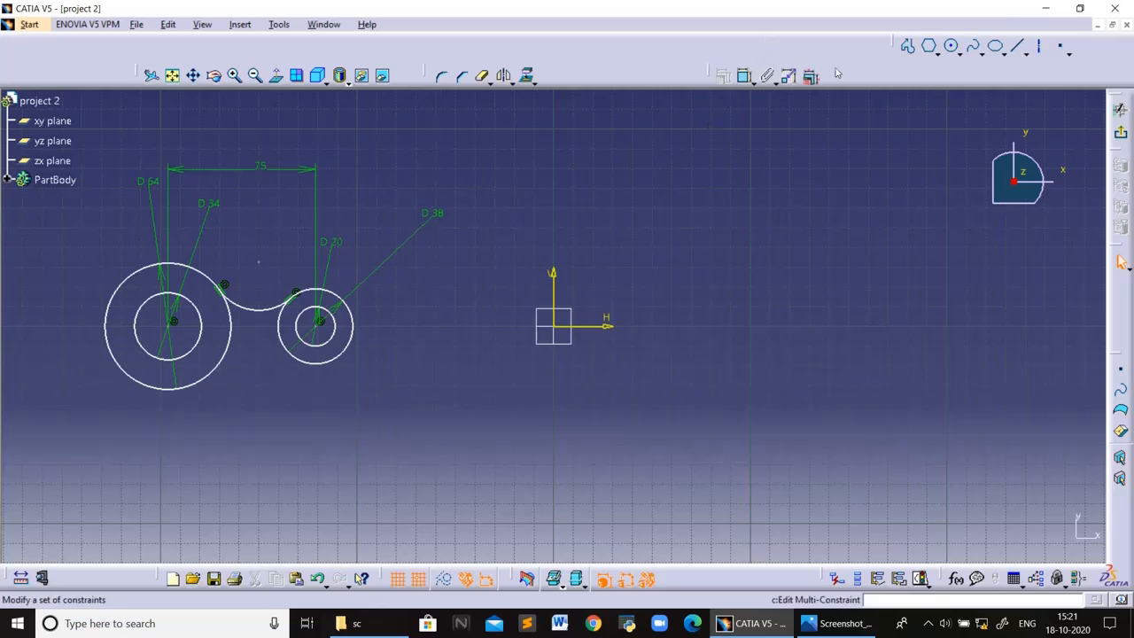
# Sketch a circle of about 23 mm radius below the gap, touching both outer circles.
pyautogui.click(951, 46)
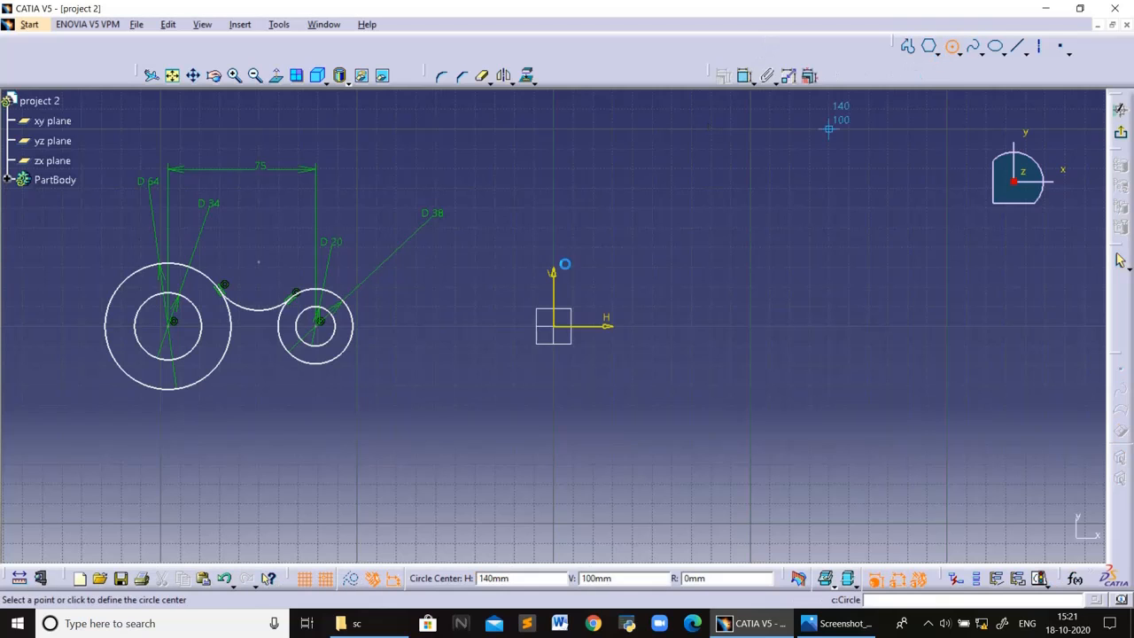
pyautogui.click(259, 384)
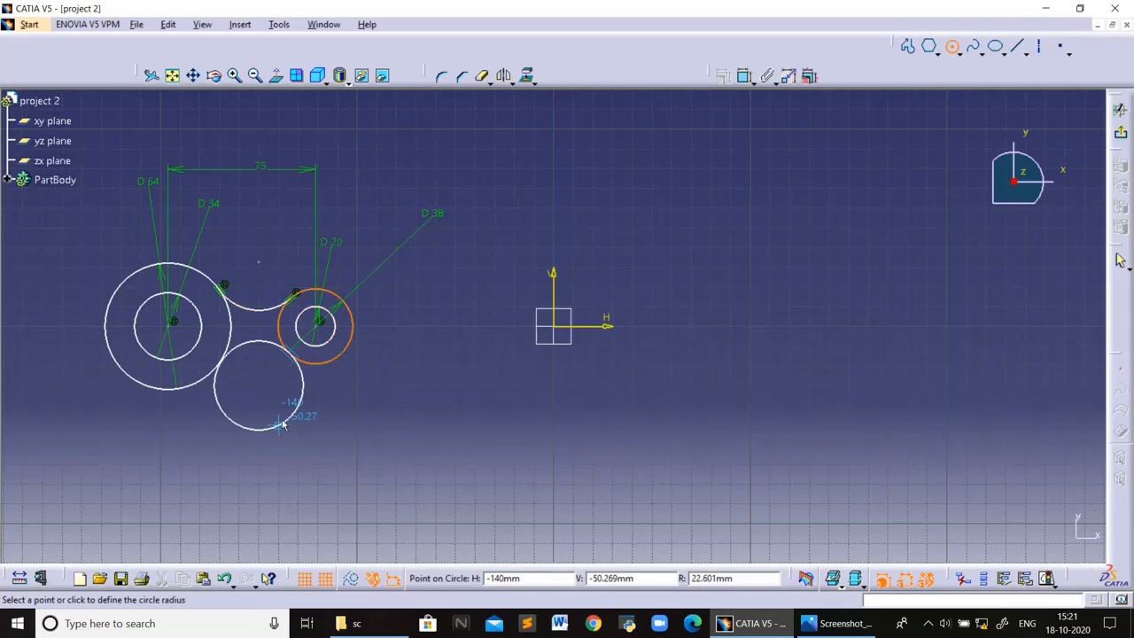
pyautogui.click(301, 381)
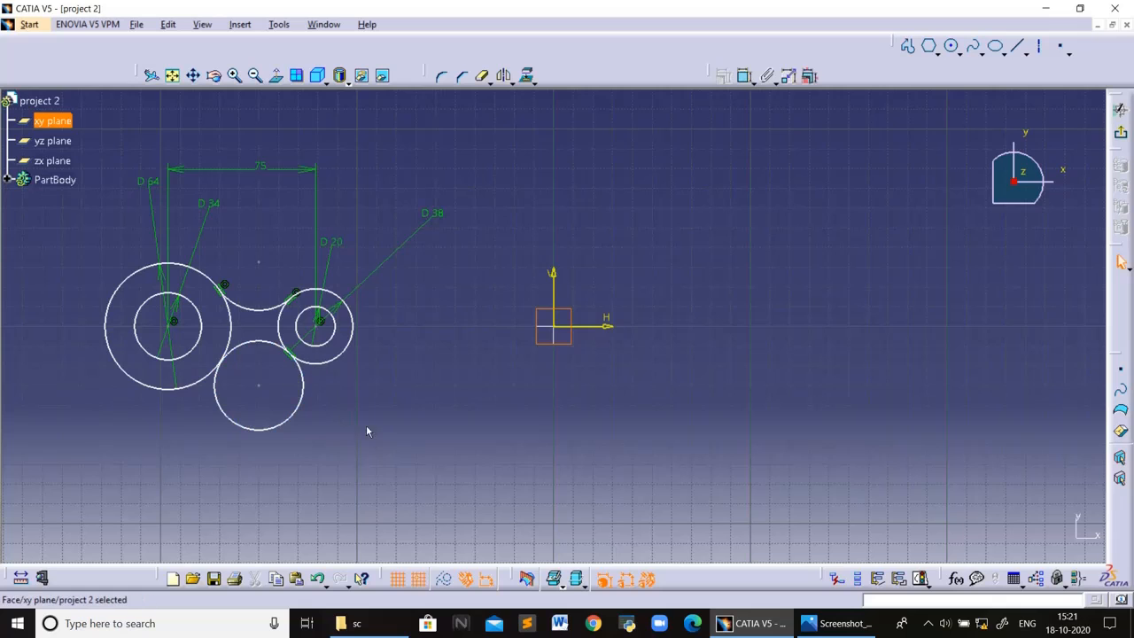
# Make the lower connecting circle tangent to the 64 mm circle and trim away its lower part, leaving the arc between the bosses.
pyautogui.click(223, 388)
pyautogui.keyDown('ctrl'); pyautogui.click(205, 382); pyautogui.keyUp('ctrl')
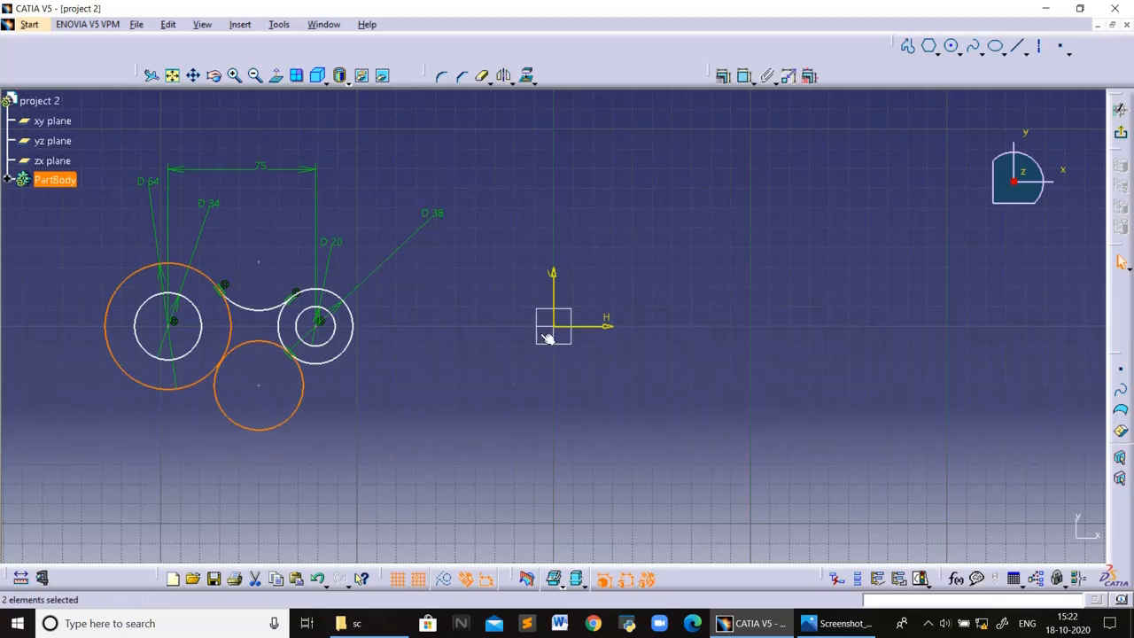
pyautogui.click(724, 78)
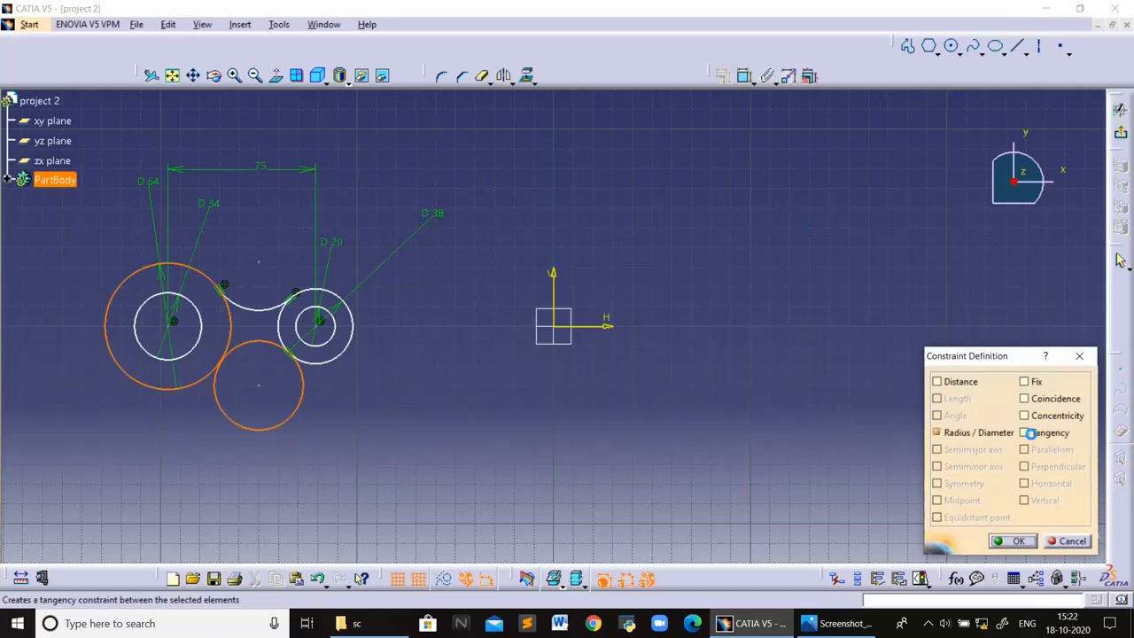
pyautogui.click(1025, 432)
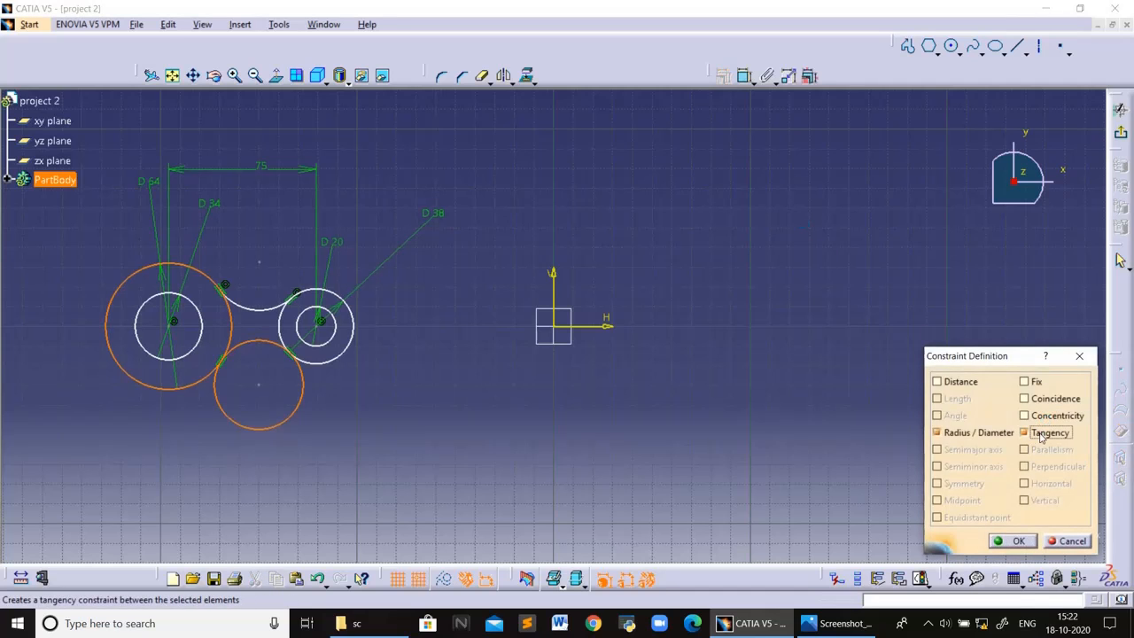
pyautogui.click(1010, 541)
pyautogui.click(482, 77)
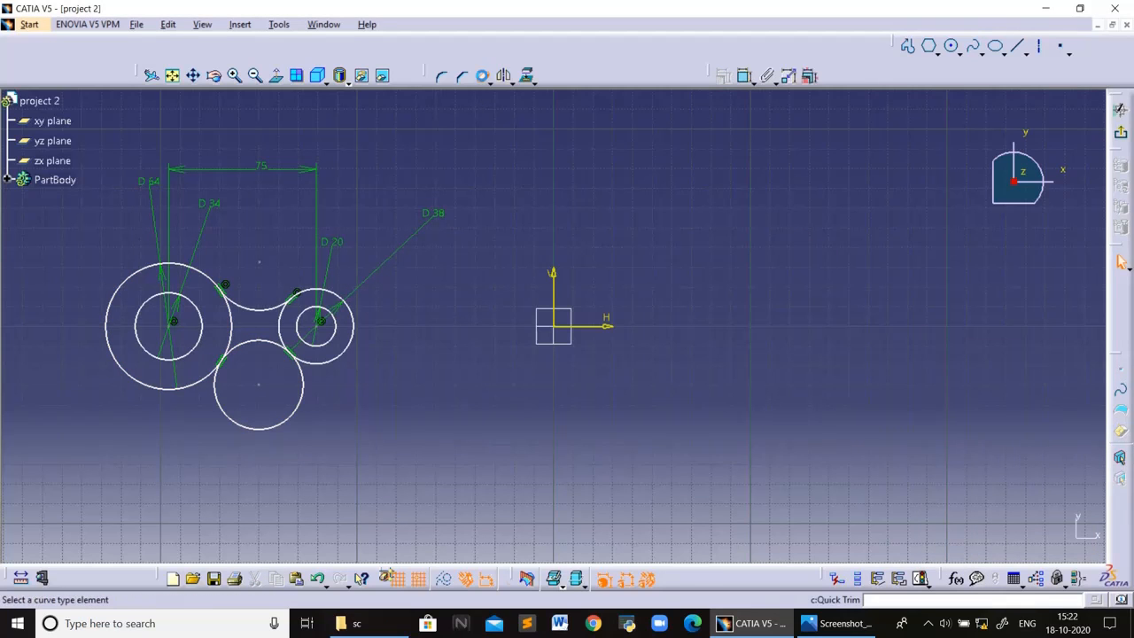
pyautogui.click(282, 422)
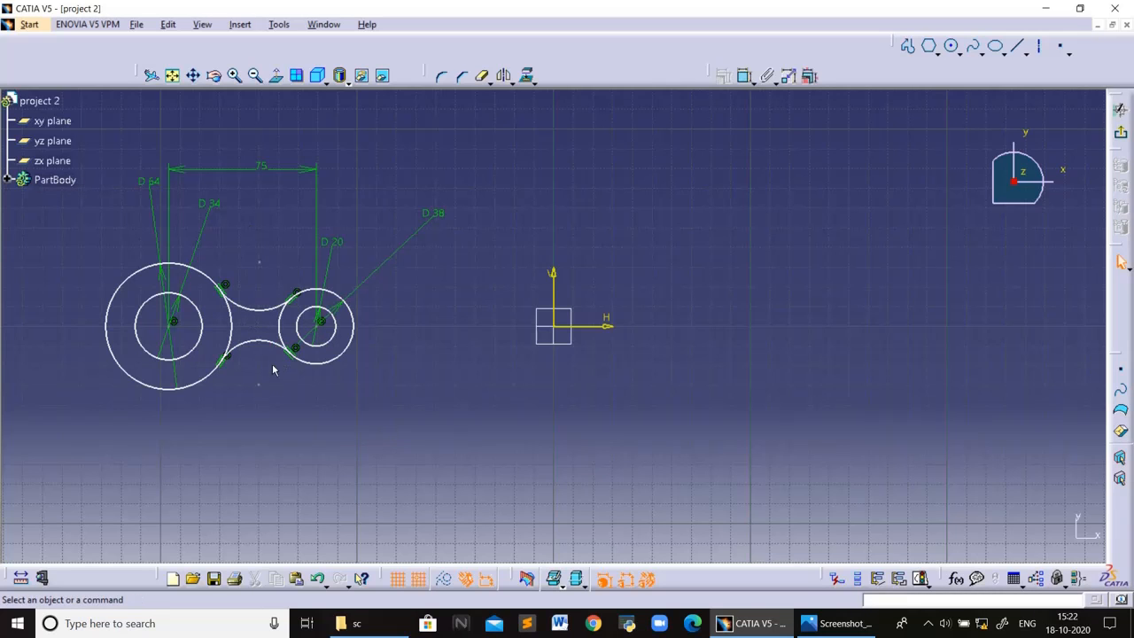
# Check the connecting arc radius in the reference drawing and constrain the upper arc to a 64 mm radius.
pyautogui.click(842, 623)
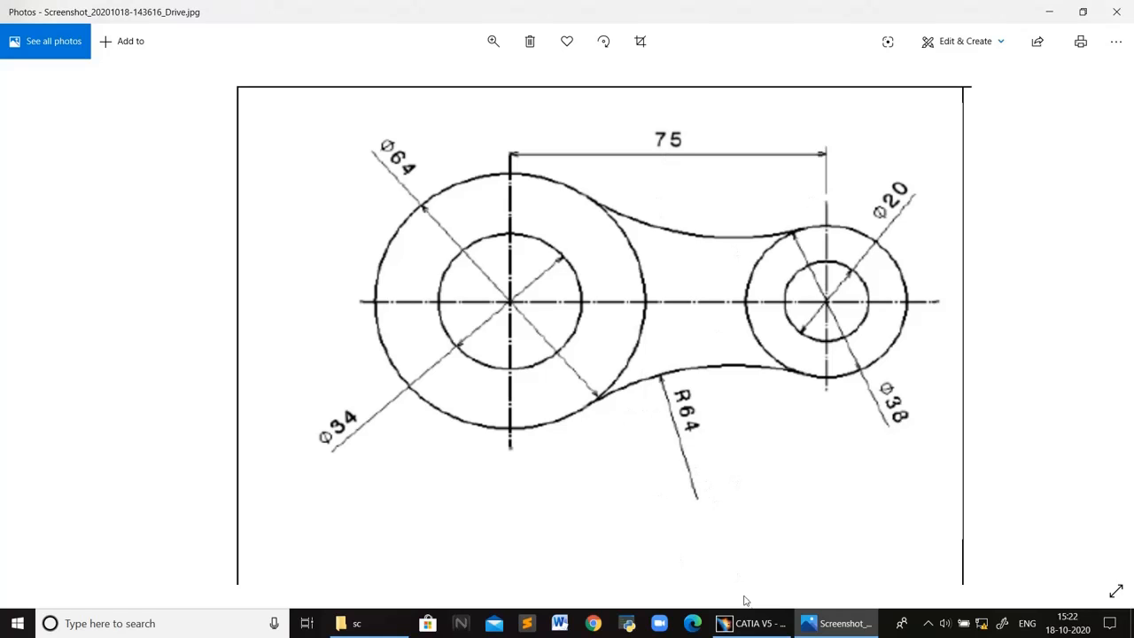
pyautogui.click(753, 623)
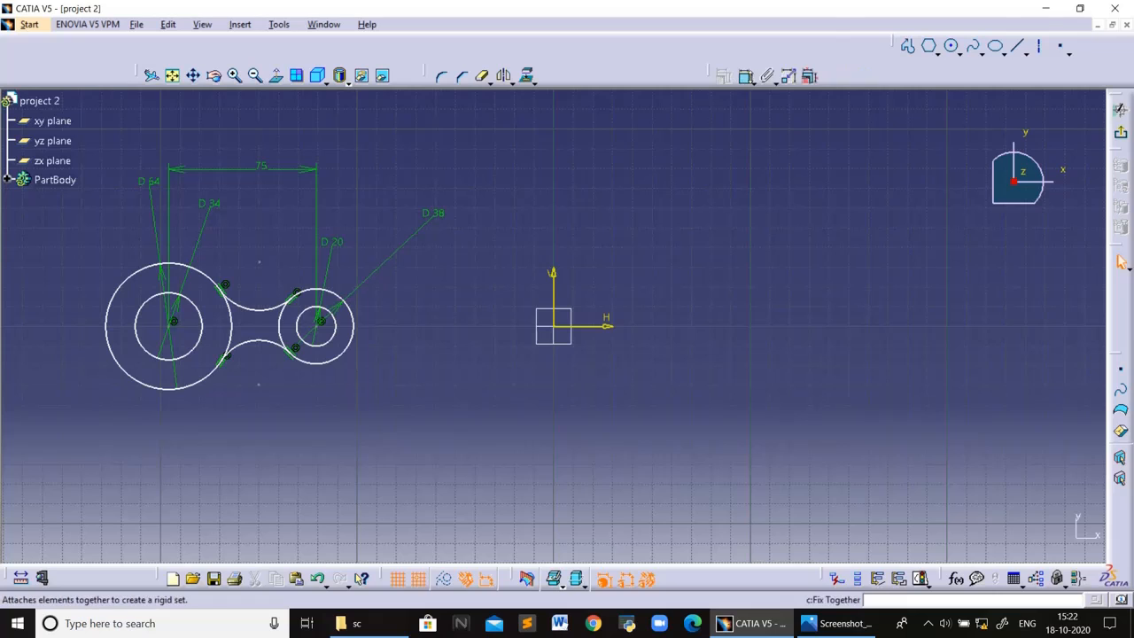
pyautogui.click(747, 77)
pyautogui.click(266, 308)
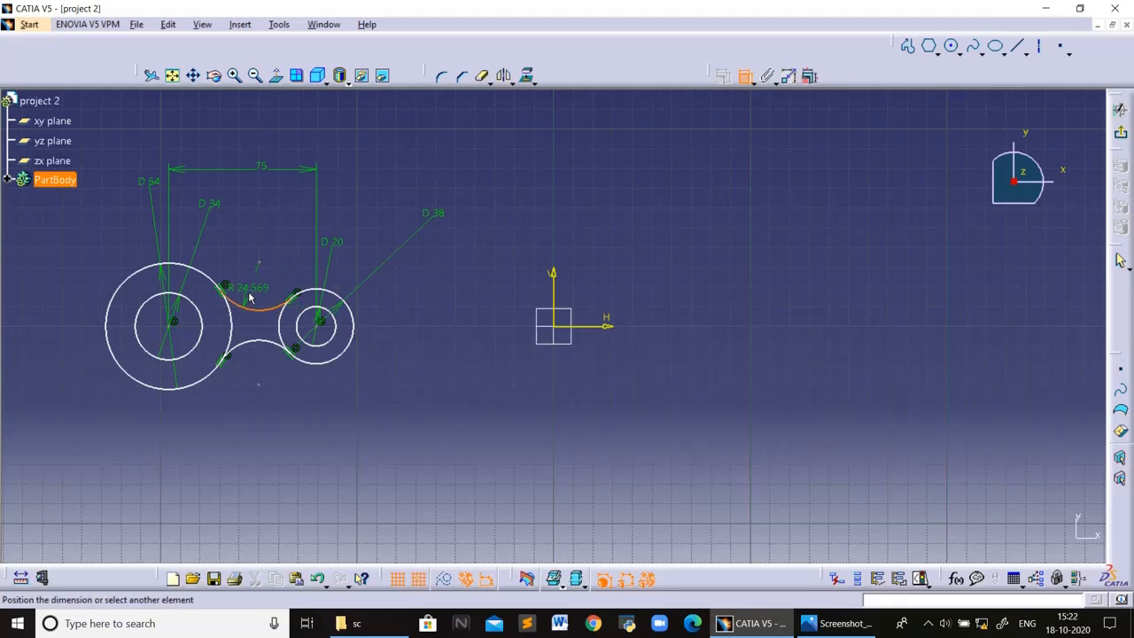
pyautogui.click(253, 288)
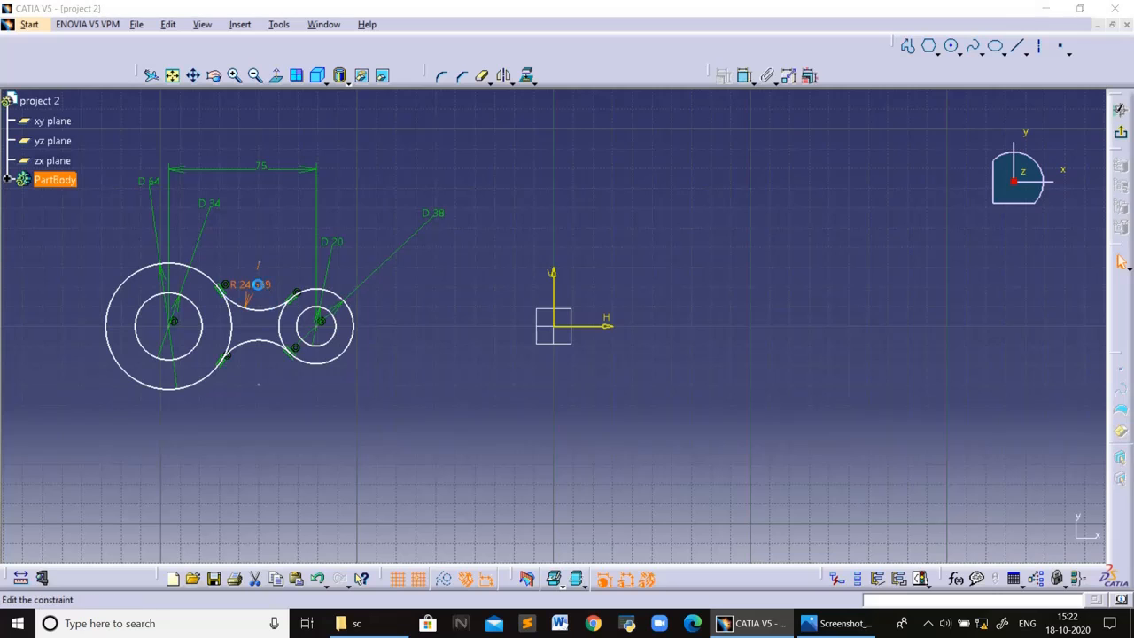
pyautogui.doubleClick(257, 285)
pyautogui.write('64')
pyautogui.press('Return')
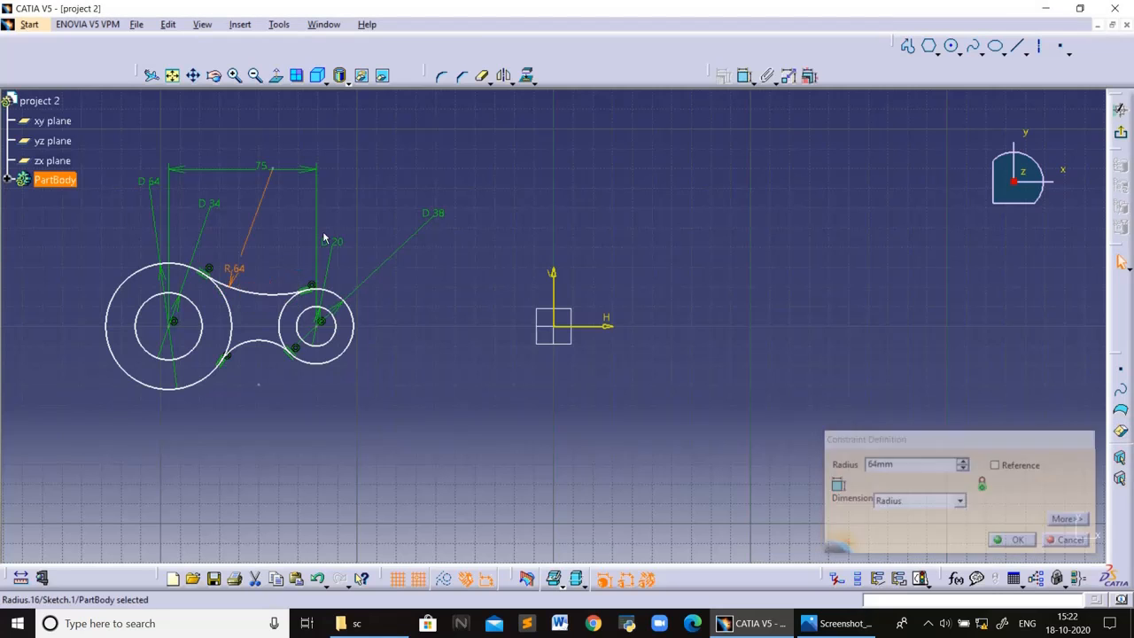
# Add a radius constraint to the lower connecting arc and set it to 64 mm.
pyautogui.click(261, 342)
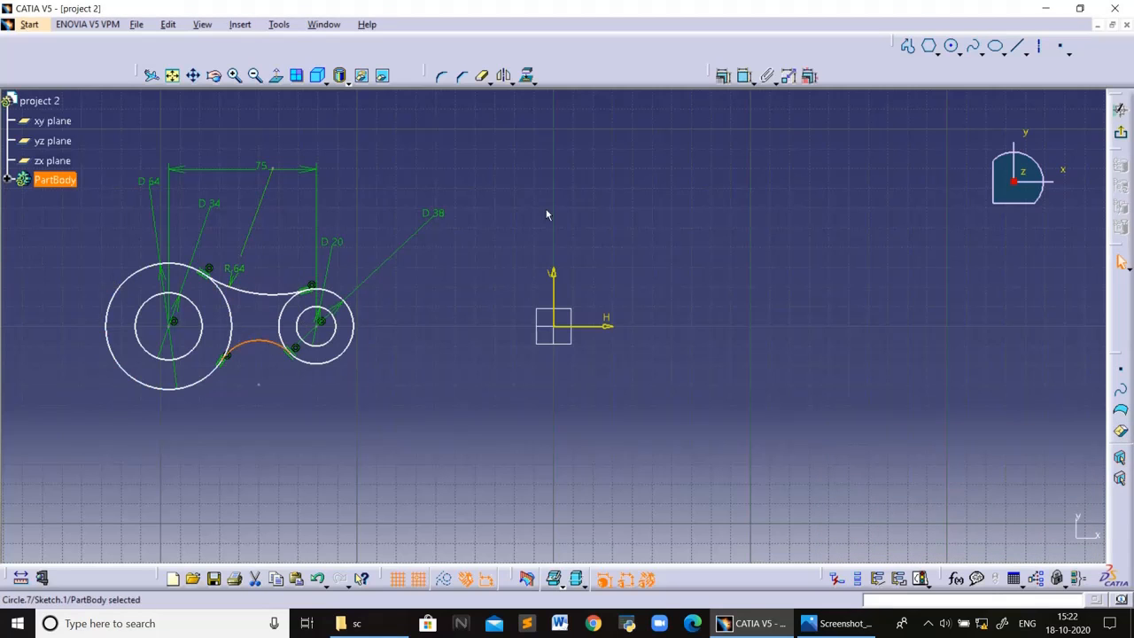
pyautogui.click(744, 75)
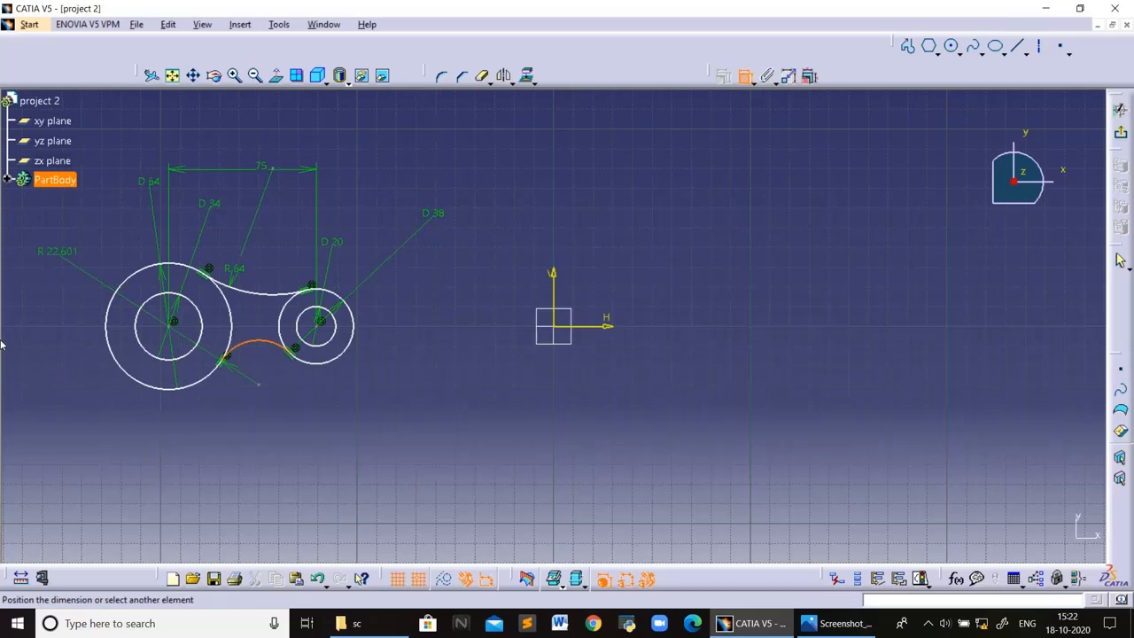
pyautogui.click(256, 359)
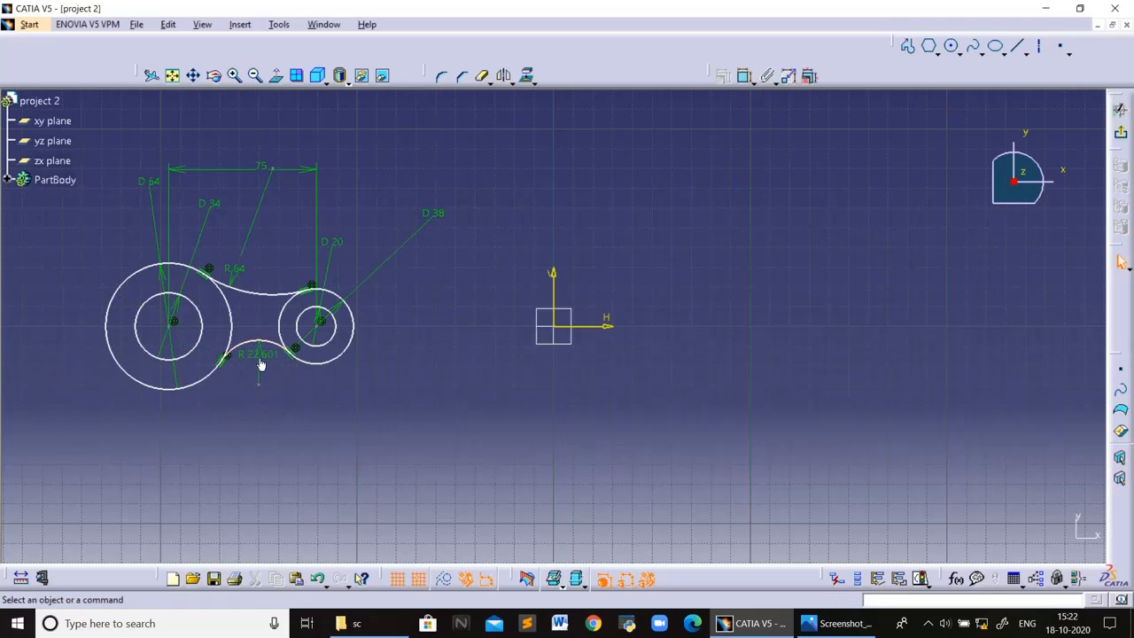
pyautogui.doubleClick(257, 354)
pyautogui.write('64')
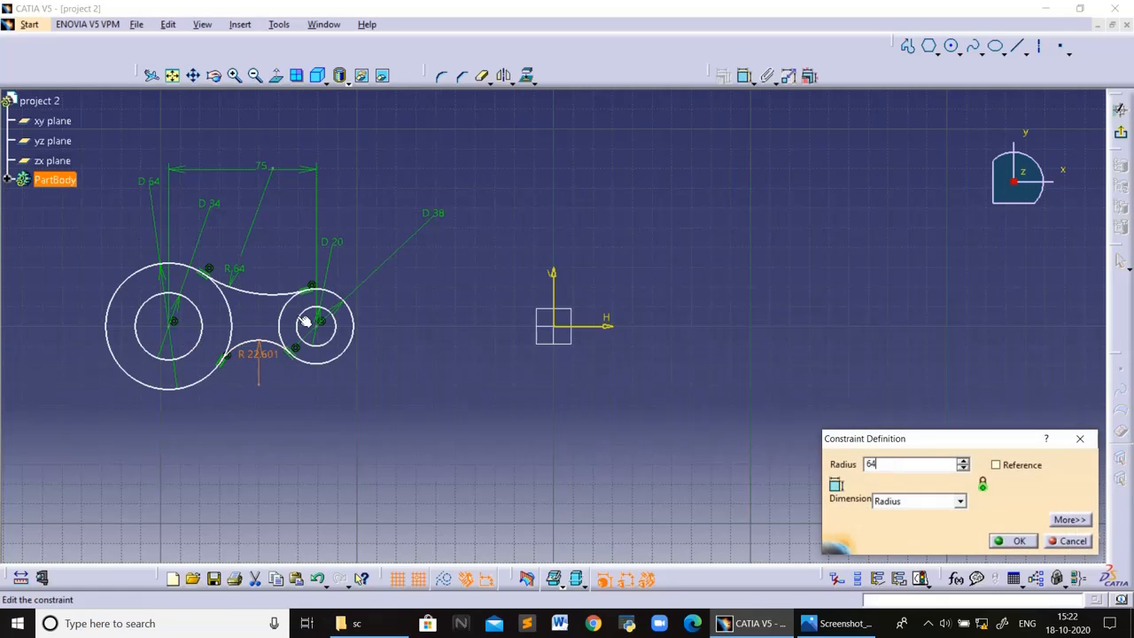
pyautogui.press('Return')
pyautogui.click(499, 405)
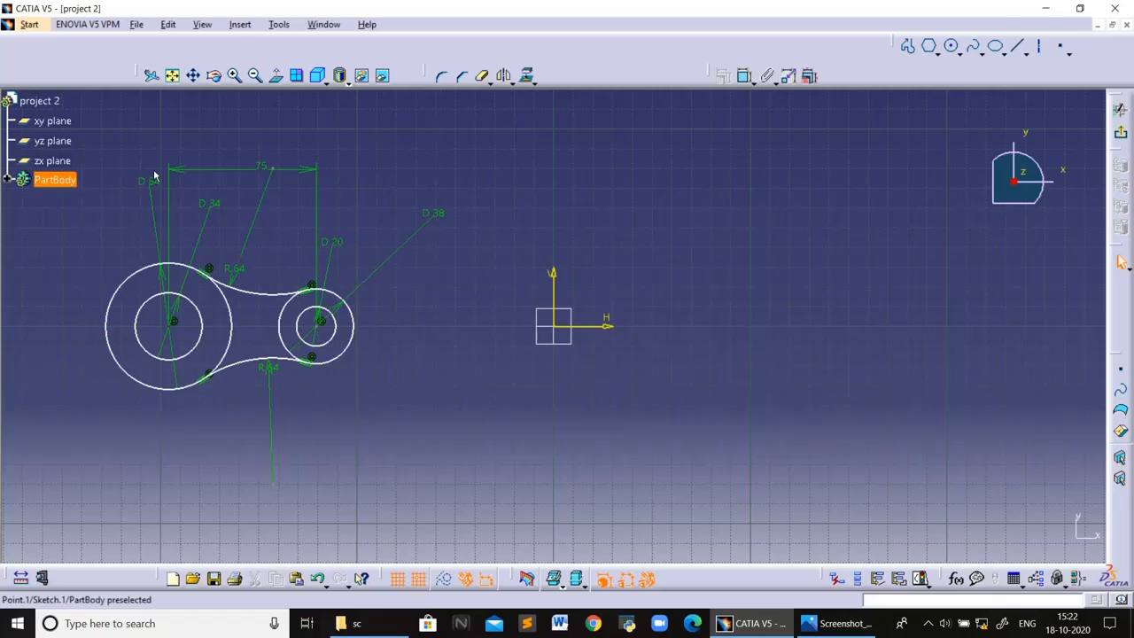
# Compare the sketch with the reference drawing and constrain the centre of the 64 mm circle 200 mm from the vertical axis.
pyautogui.click(867, 631)
pyautogui.click(1079, 9)
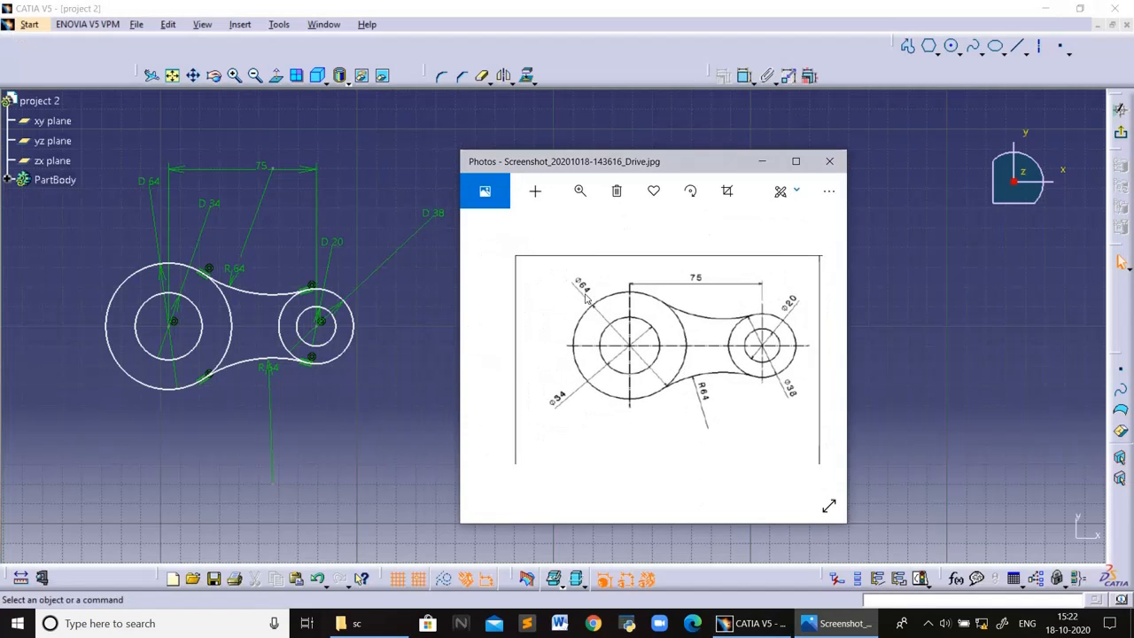
pyautogui.moveTo(645, 163); pyautogui.dragTo(881, 195)
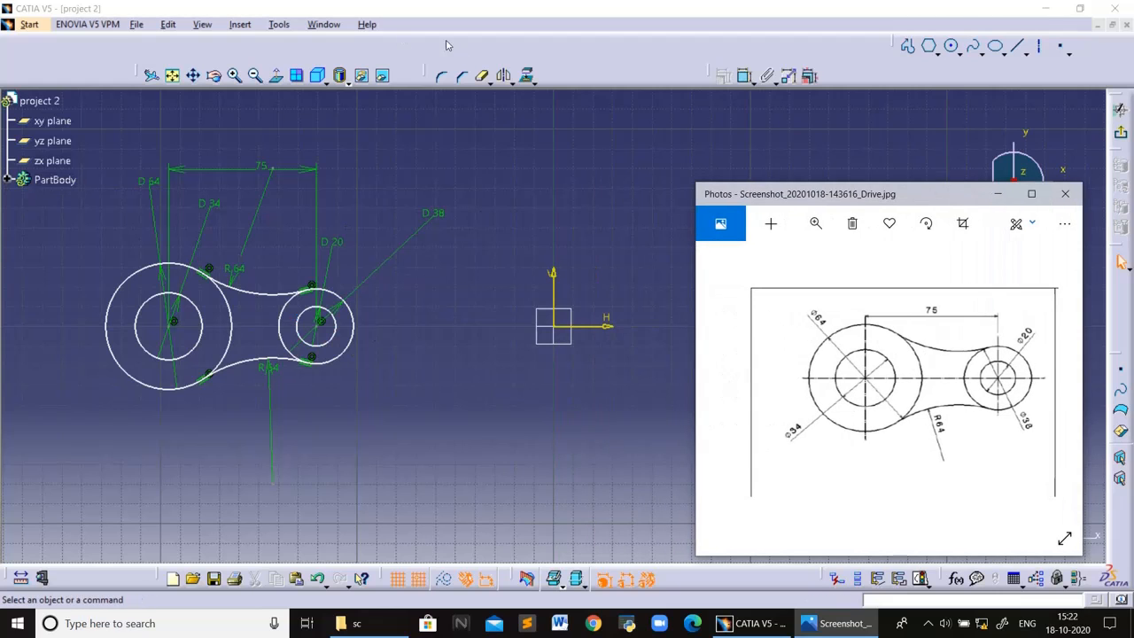
pyautogui.click(744, 76)
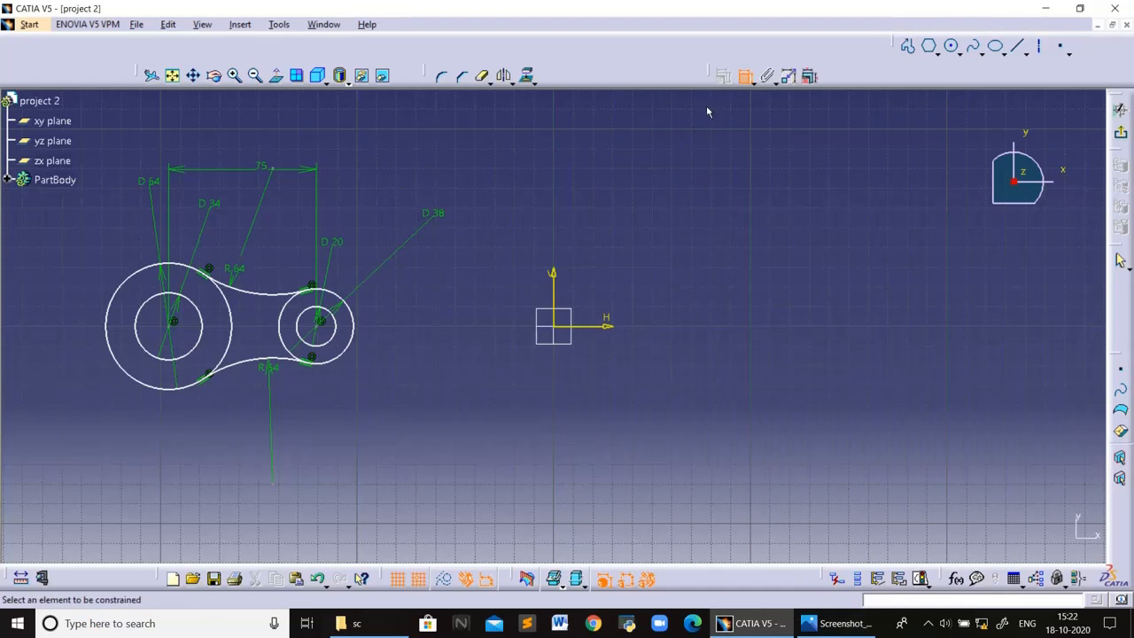
pyautogui.click(557, 276)
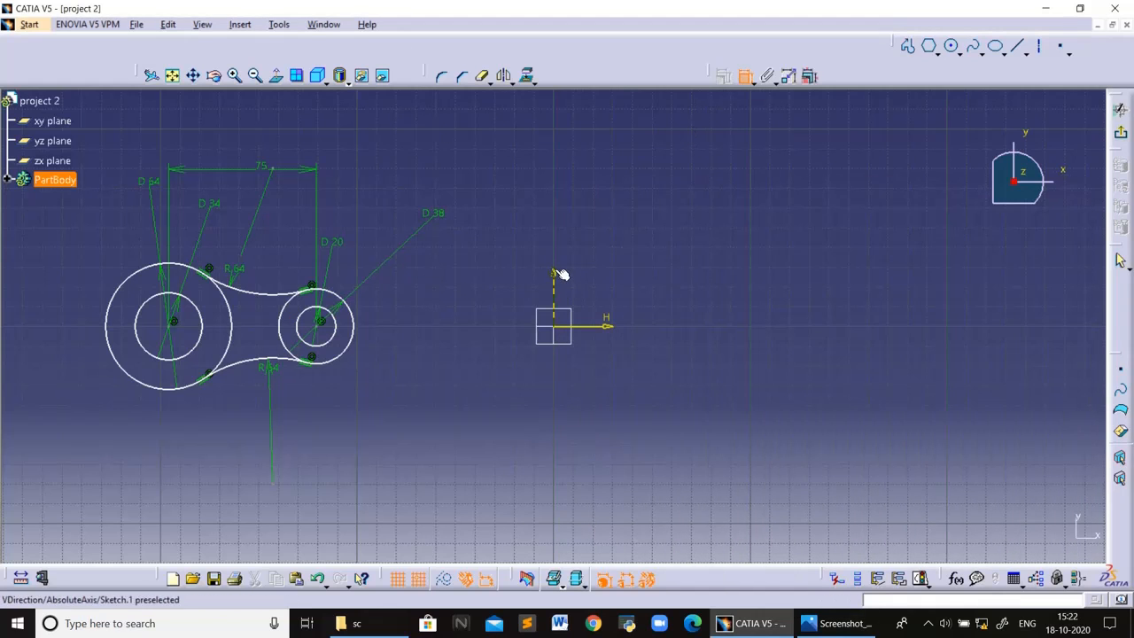
pyautogui.click(173, 322)
pyautogui.click(341, 132)
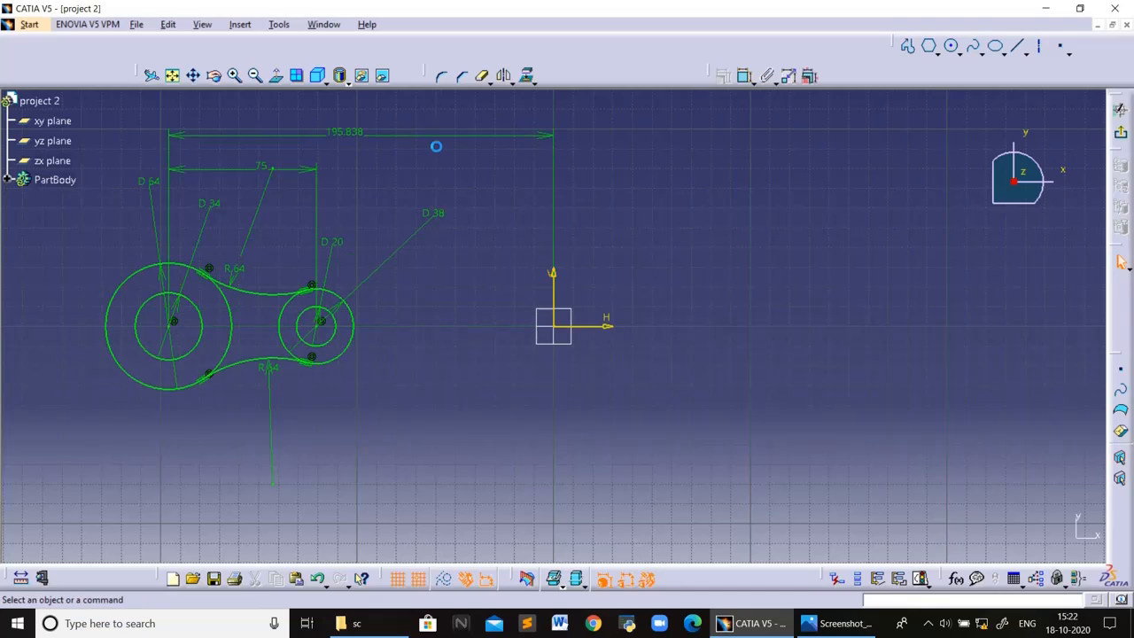
pyautogui.doubleClick(353, 132)
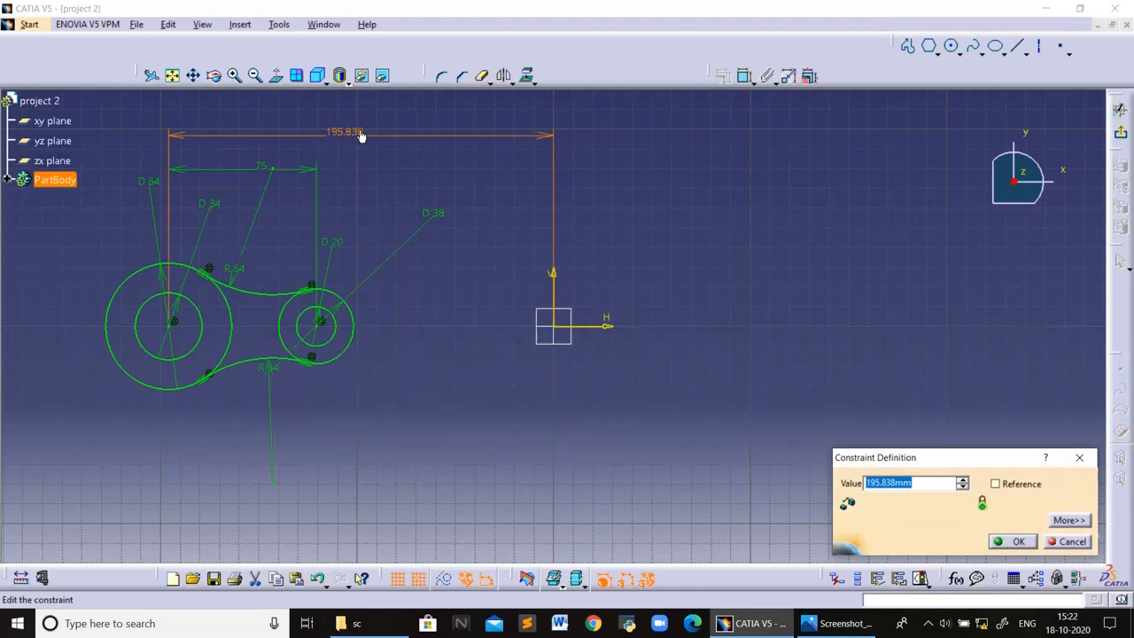
pyautogui.write('200')
pyautogui.press('Return')
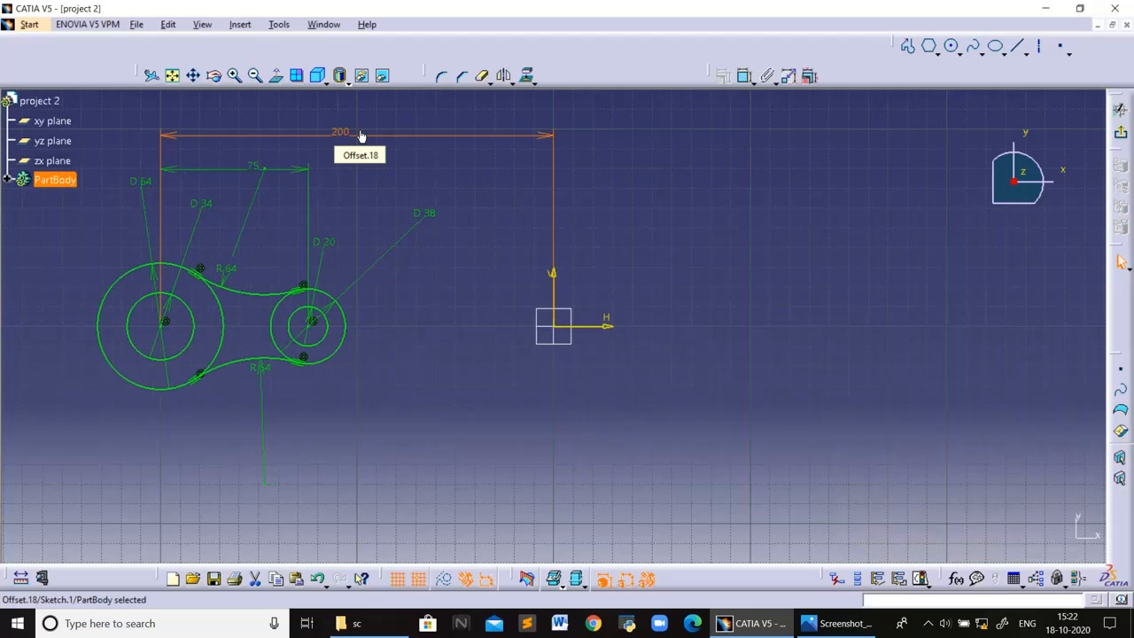
pyautogui.click(367, 397)
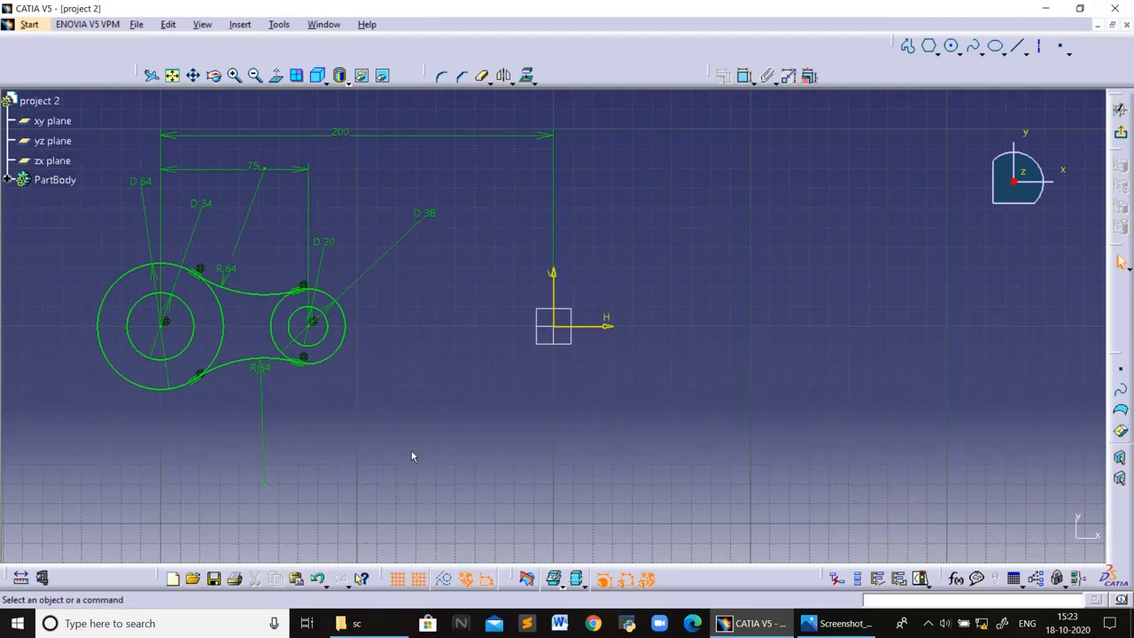